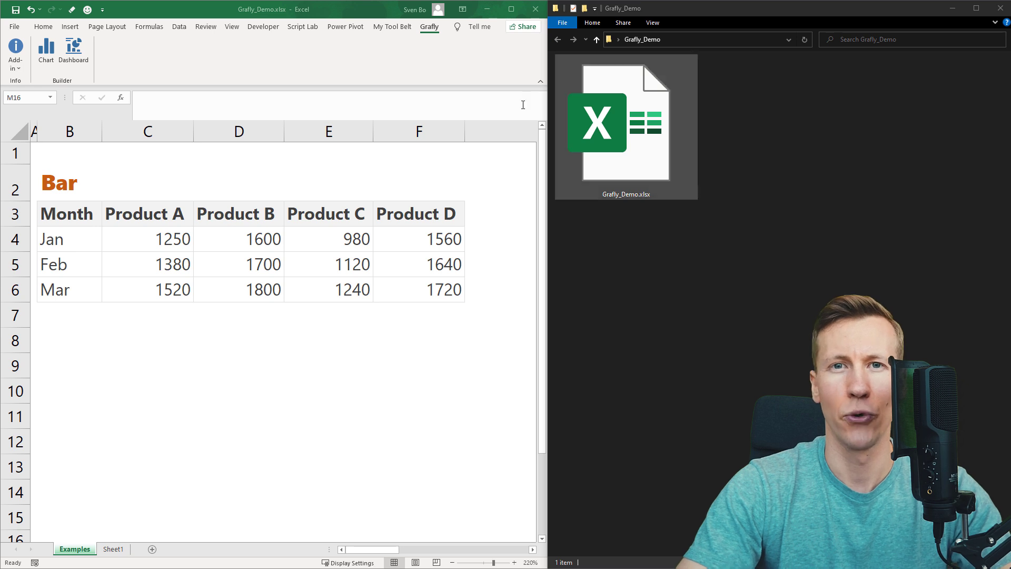
# Open the Grafly chart builder and set the chart labels to the Month cells B3:B6
pyautogui.click(46, 53)
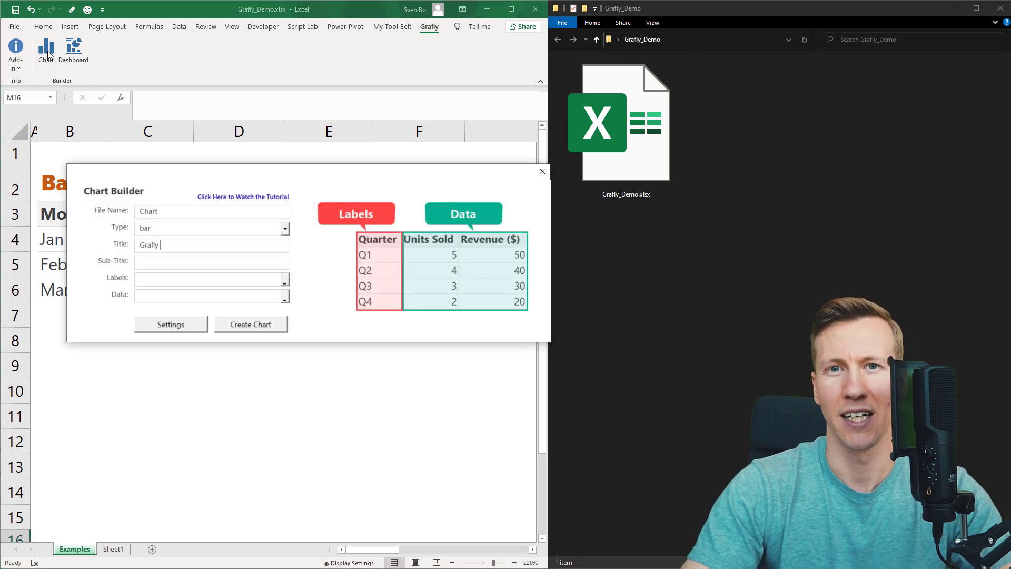
pyautogui.click(285, 280)
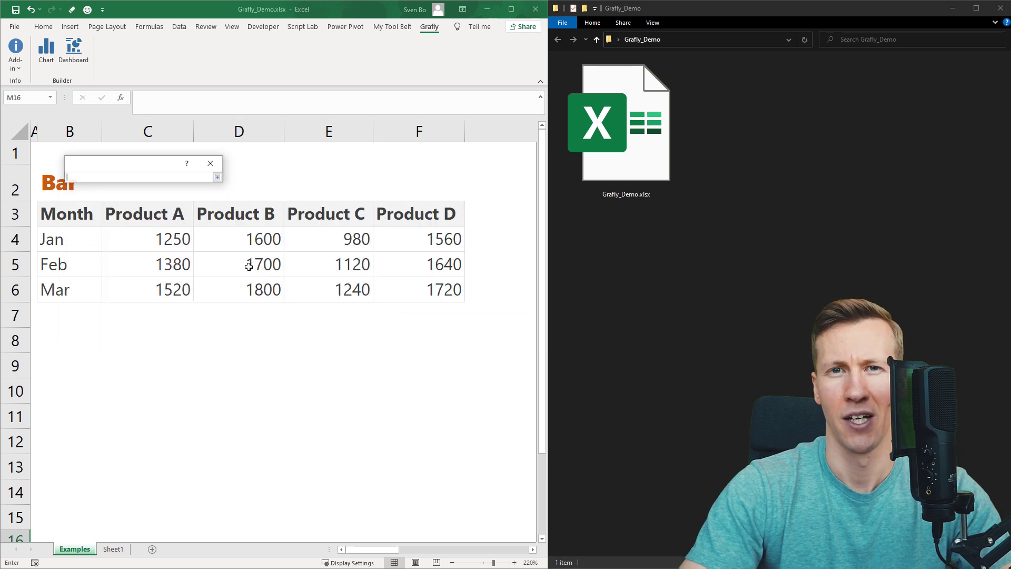
pyautogui.moveTo(74, 211); pyautogui.dragTo(79, 292)
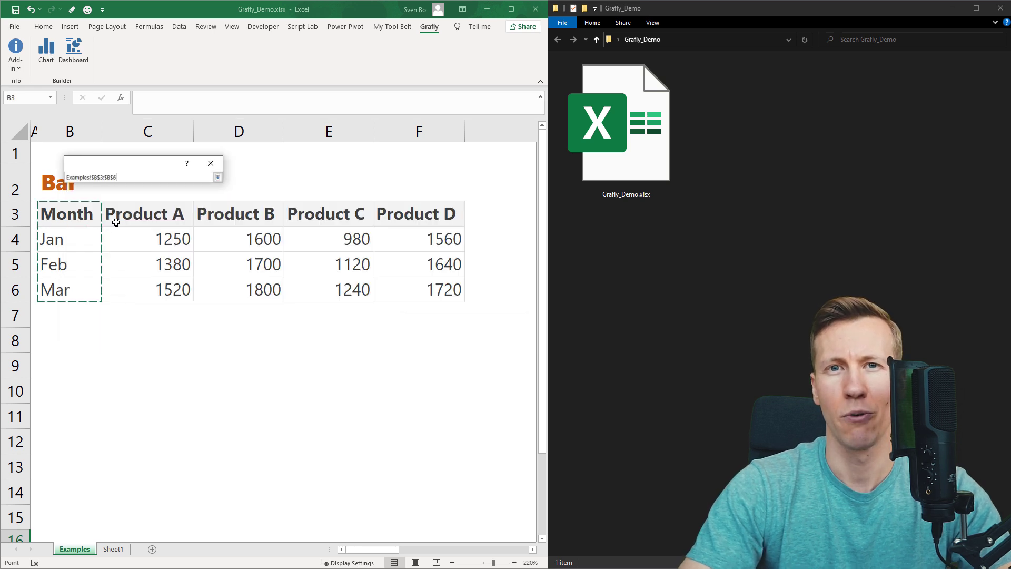
pyautogui.click(217, 178)
# Set the chart data to the product figures C3:F6 and generate the HTML chart files
pyautogui.click(284, 298)
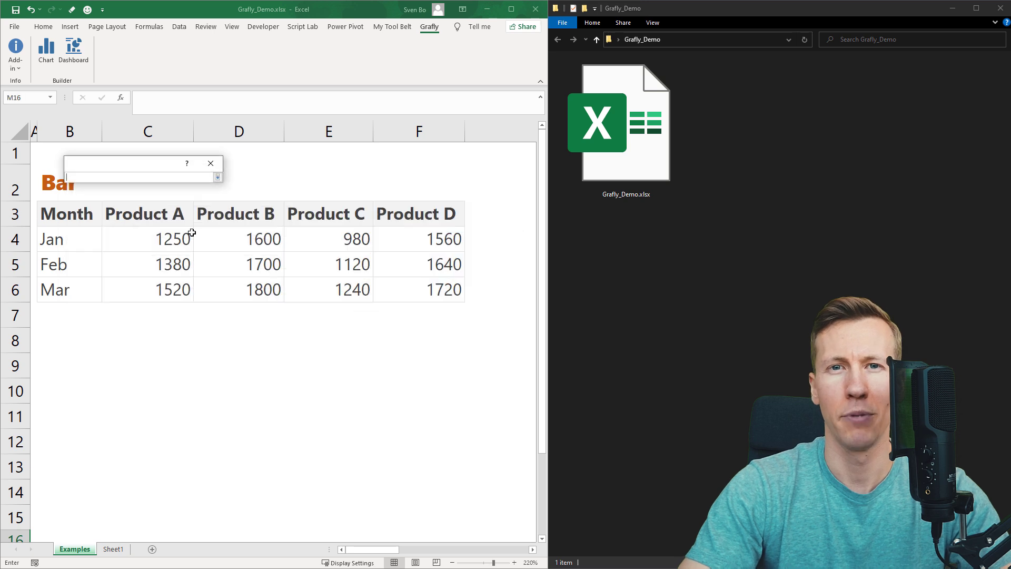
pyautogui.moveTo(174, 213); pyautogui.dragTo(373, 285)
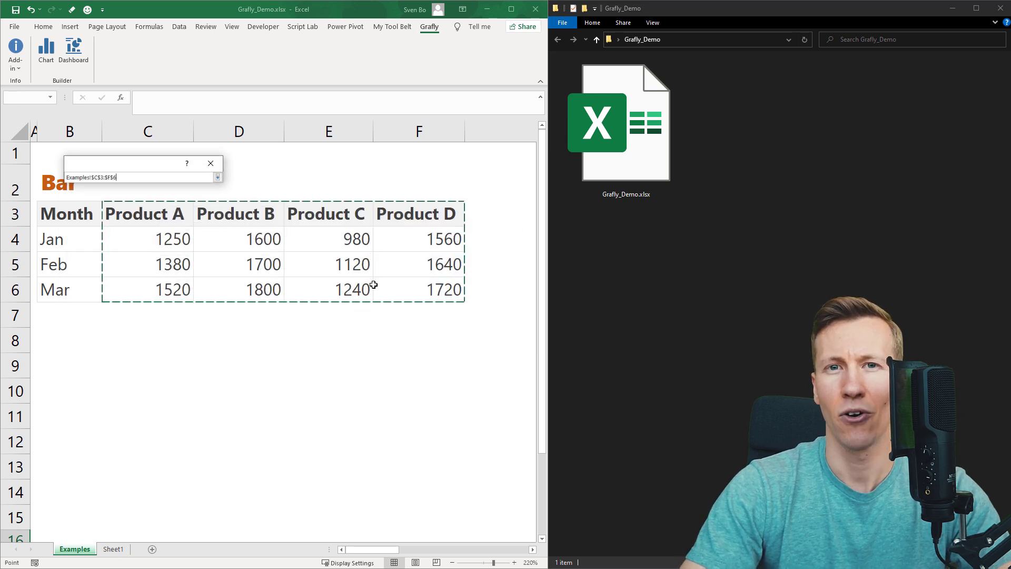
pyautogui.click(217, 178)
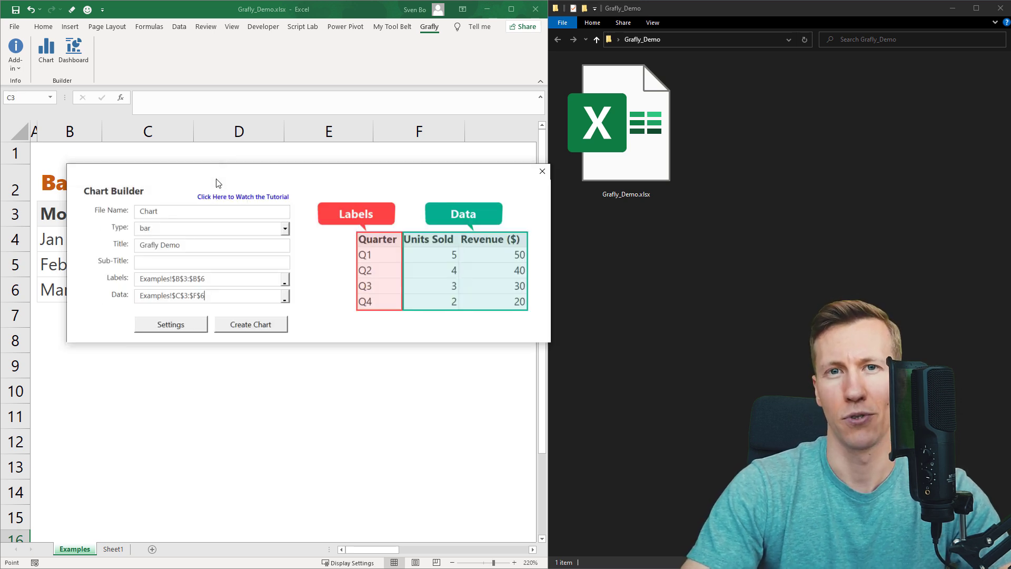
pyautogui.click(256, 318)
# Accept the active-content warning, open Chart.html in Chrome, and hide the Product D and Product C bars
pyautogui.click(458, 324)
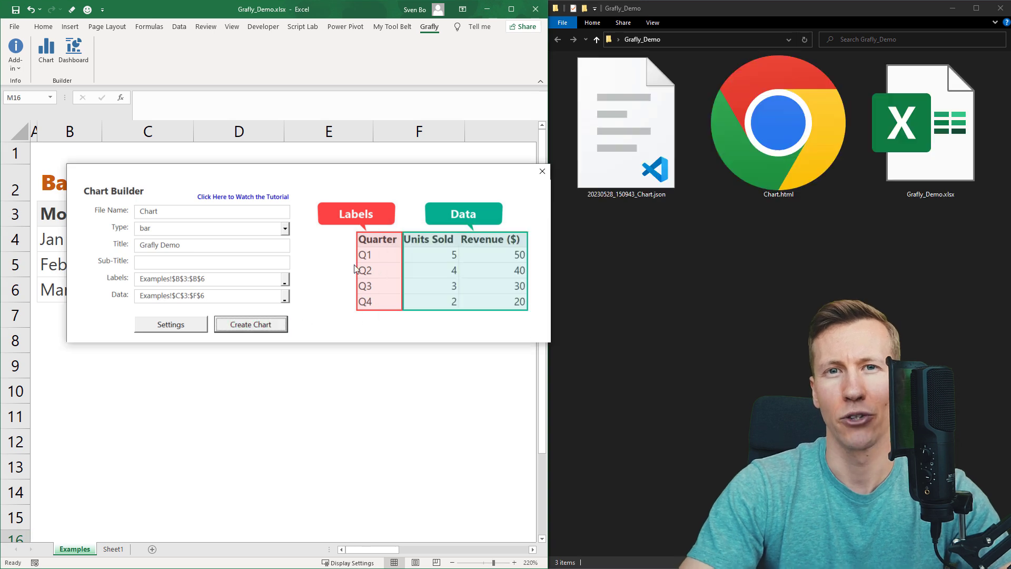
pyautogui.doubleClick(754, 172)
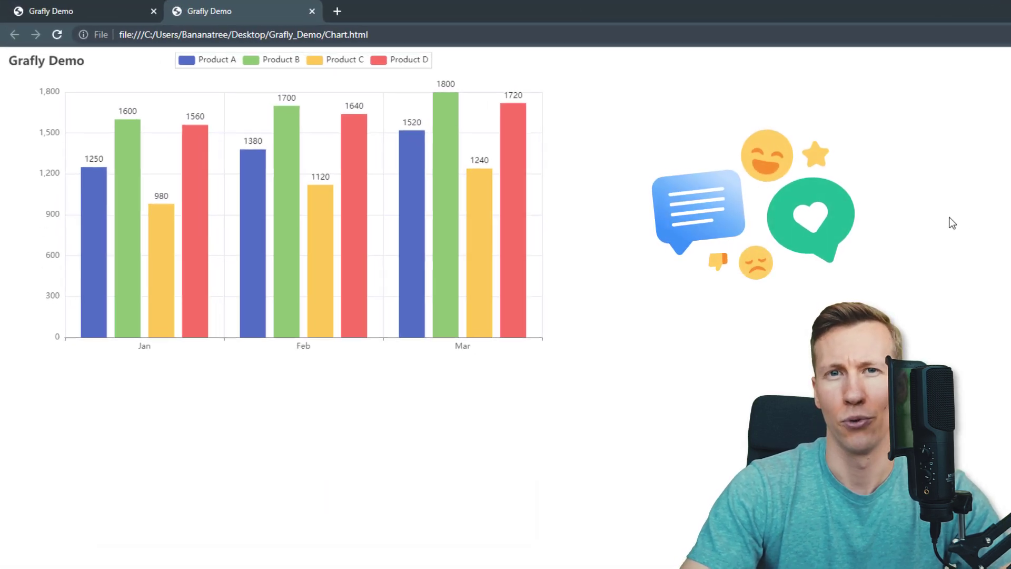
pyautogui.click(413, 61)
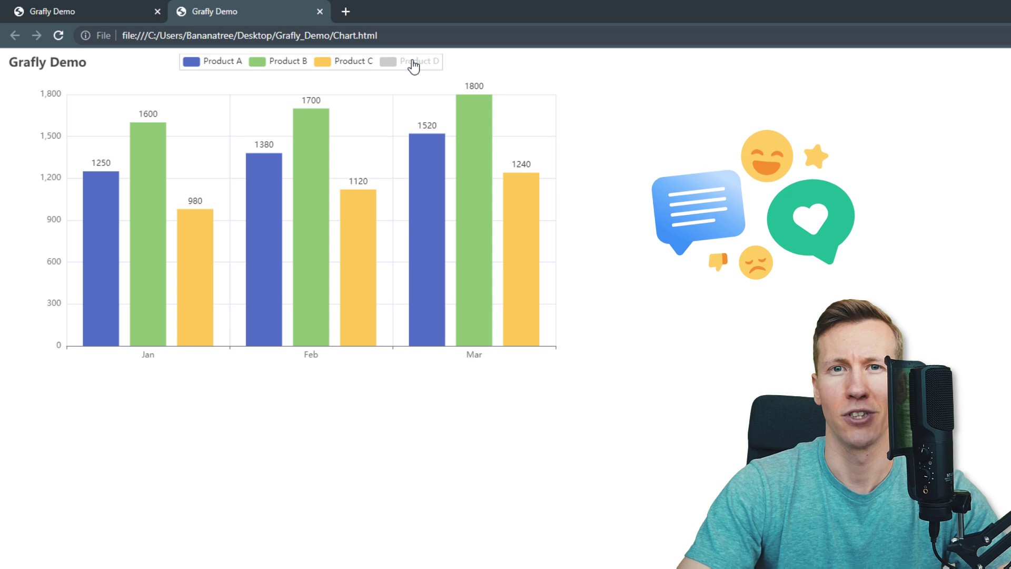
pyautogui.click(345, 63)
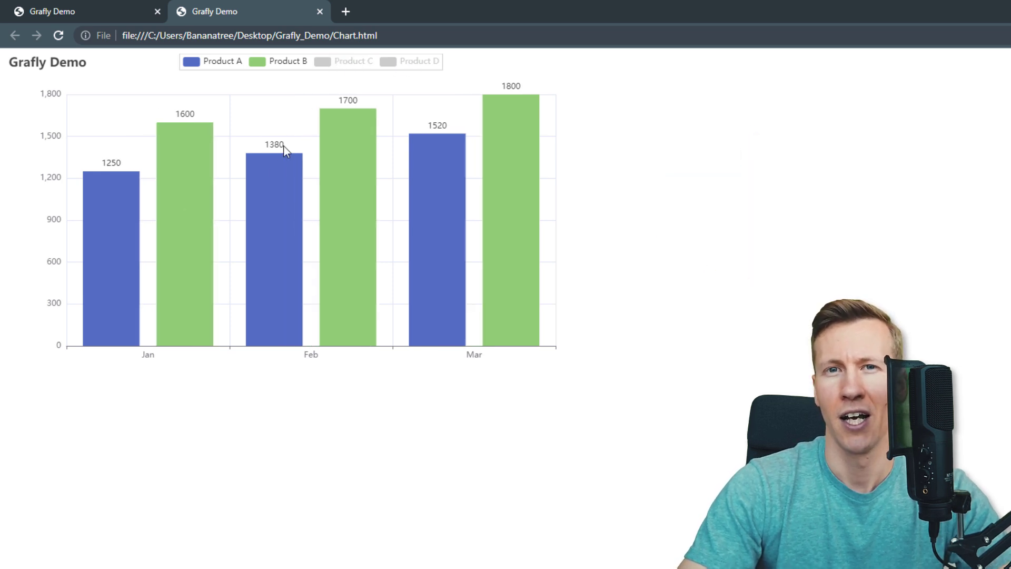
pyautogui.moveTo(274, 185)
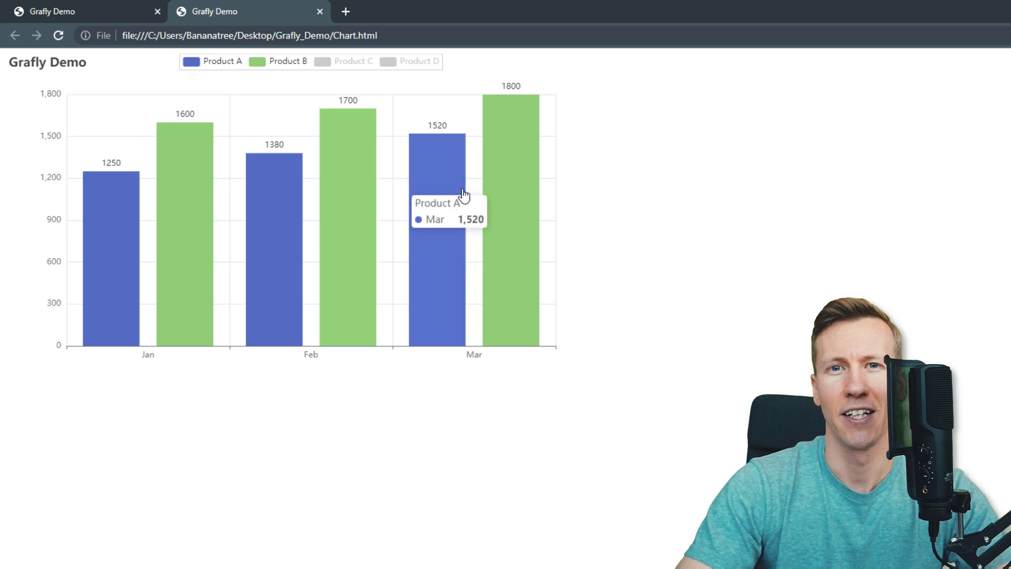
pyautogui.moveTo(498, 185)
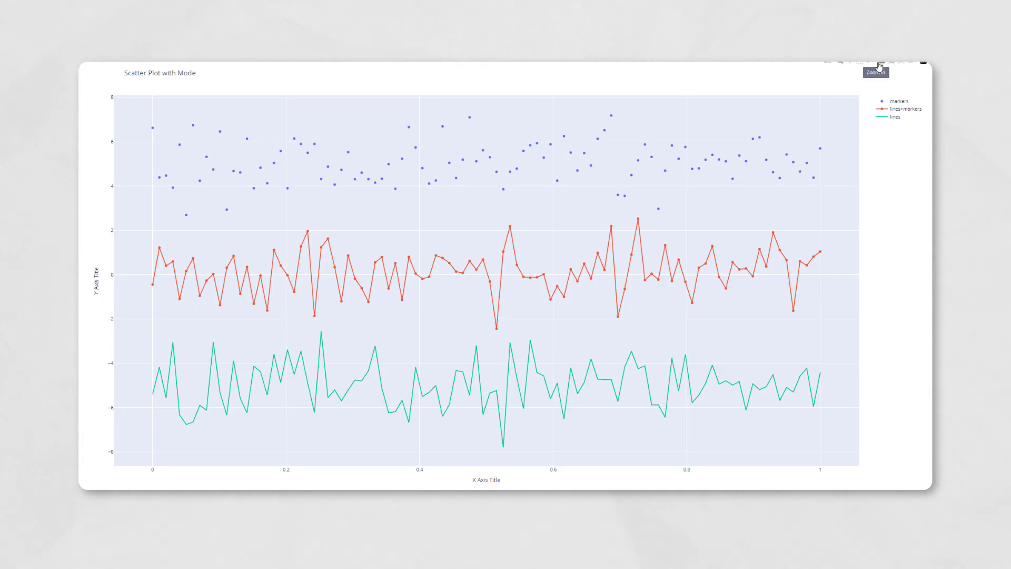
# Hide the lines+markers and lines traces, then zoom into a region of the scatter plot
pyautogui.click(896, 110)
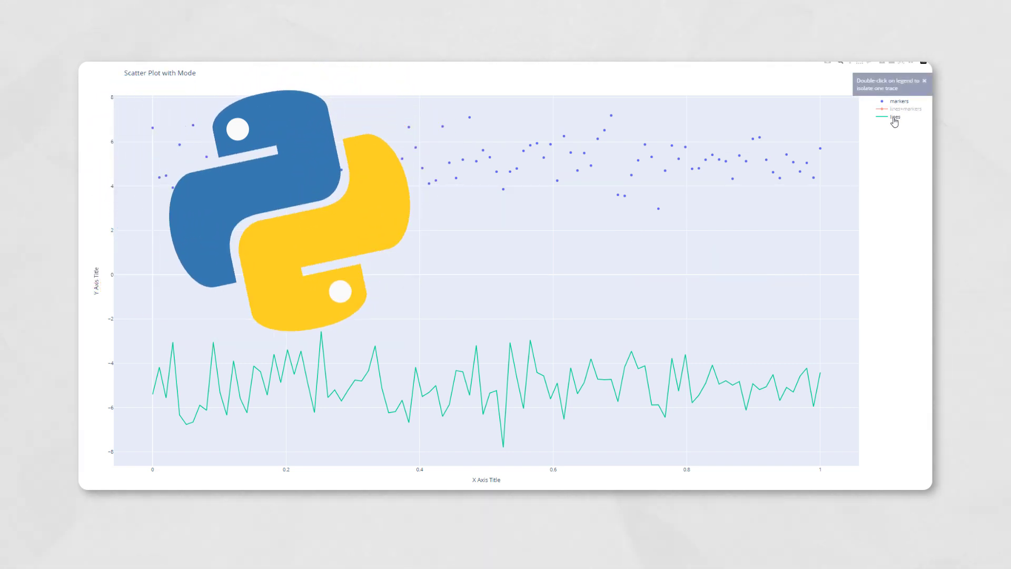
pyautogui.click(894, 118)
pyautogui.moveTo(363, 183); pyautogui.dragTo(759, 391)
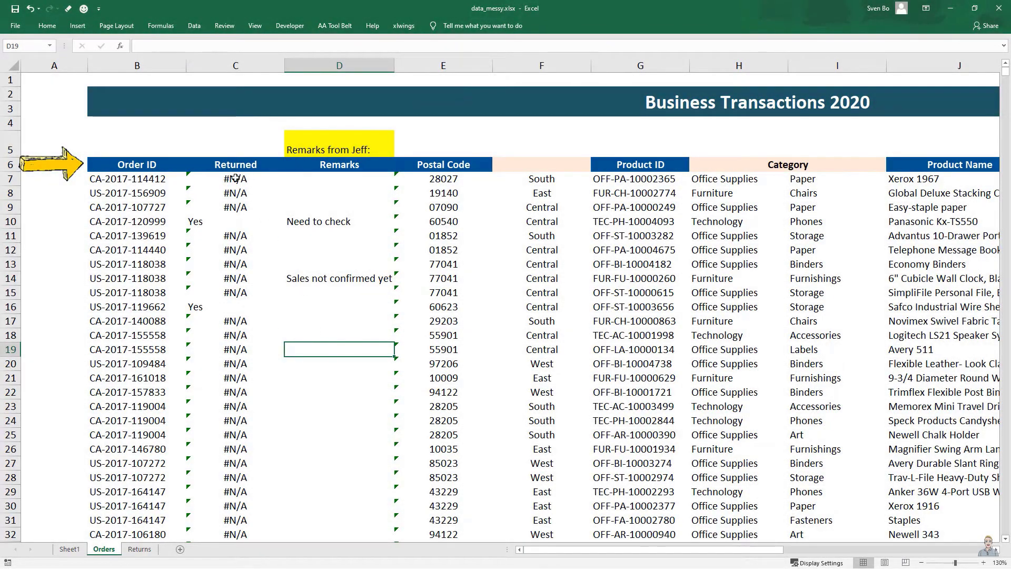
# Inspect the Returned column's lookup formula, the 'Need to check' remark, and blank header cell F6
pyautogui.click(236, 179)
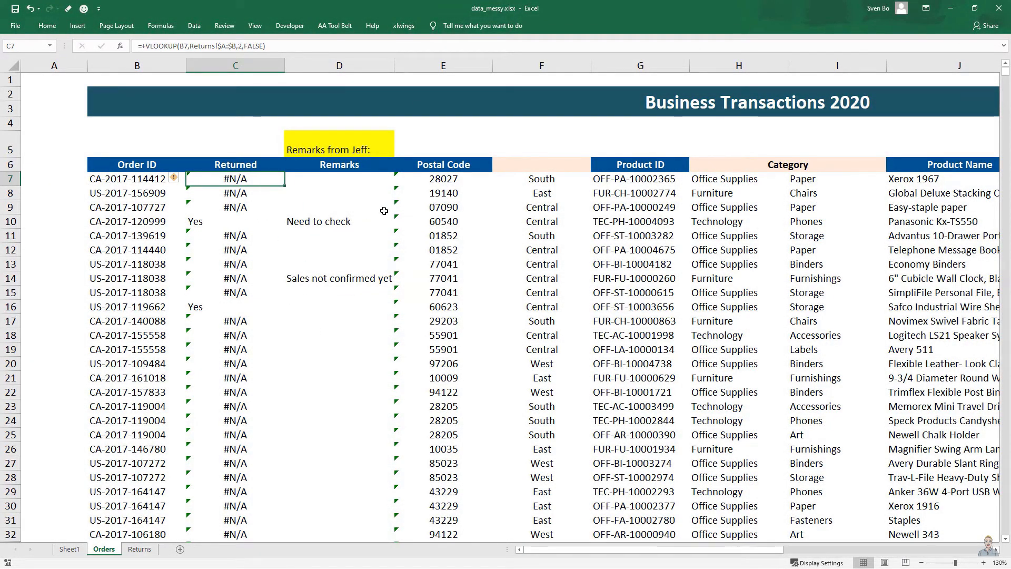
pyautogui.click(362, 220)
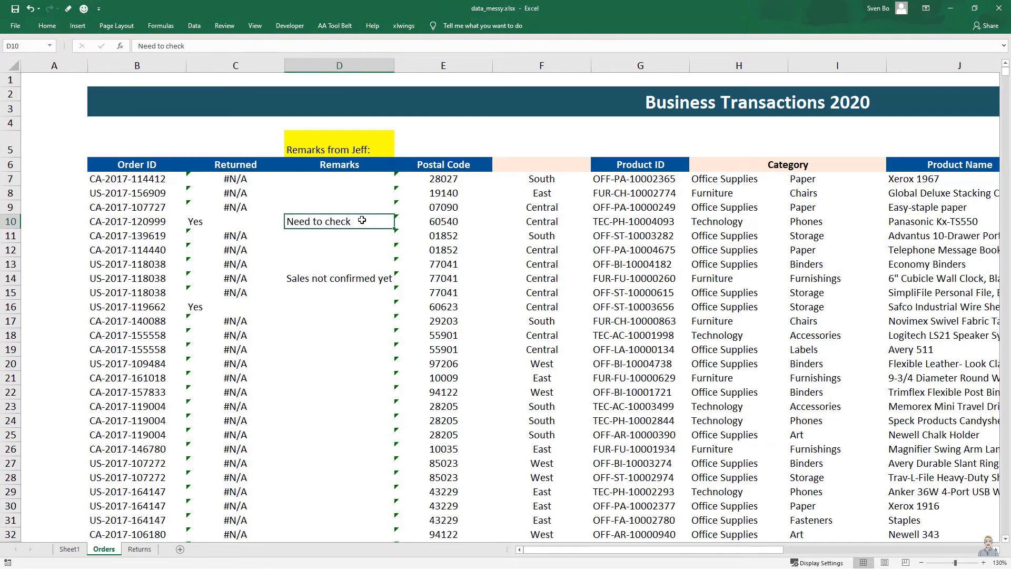
pyautogui.click(548, 166)
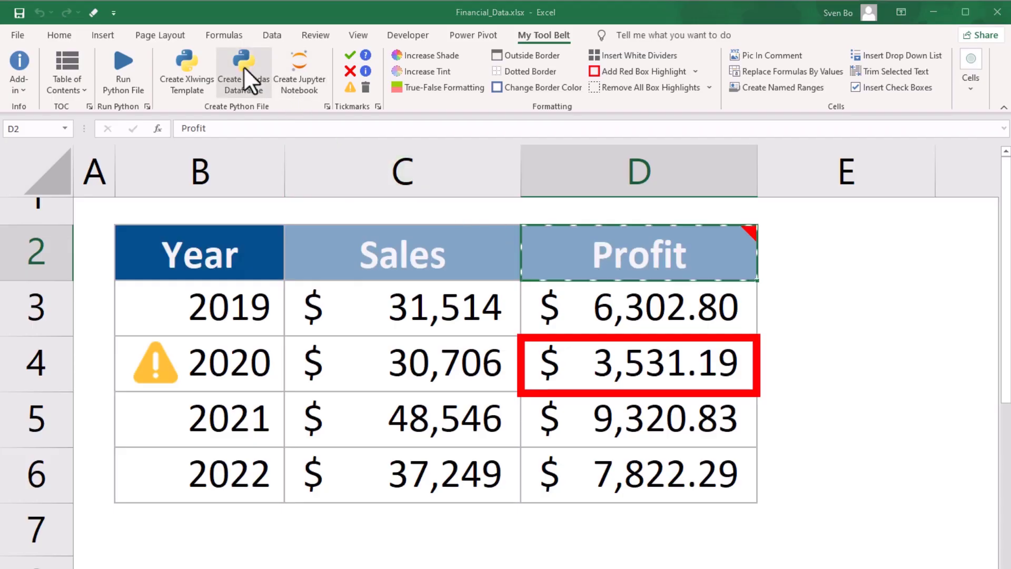
# Generate Financial_Data.py from table B2:D6 and open it in the code editor
pyautogui.moveTo(170, 249); pyautogui.dragTo(660, 466)
pyautogui.click(550, 372)
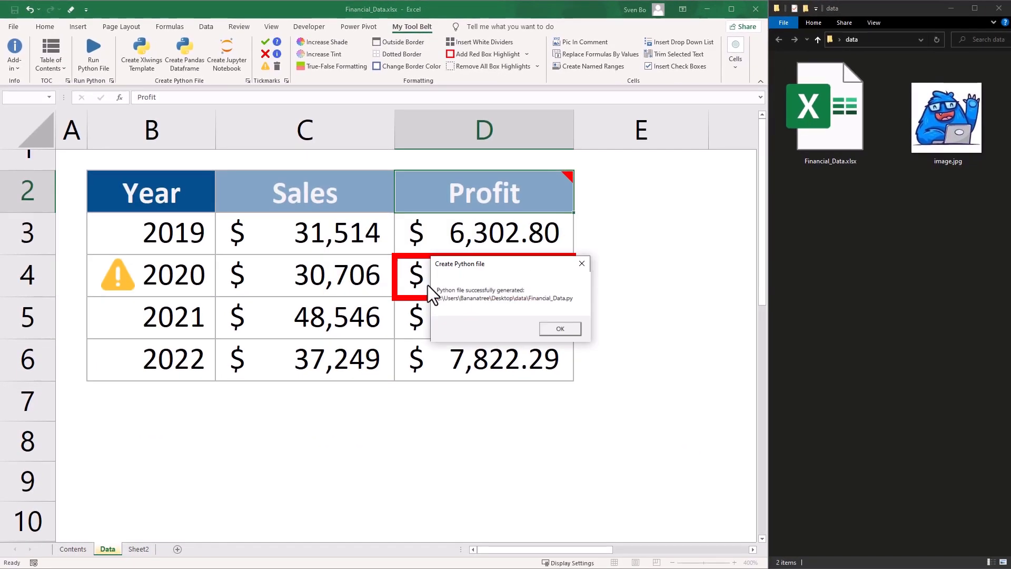
pyautogui.click(549, 331)
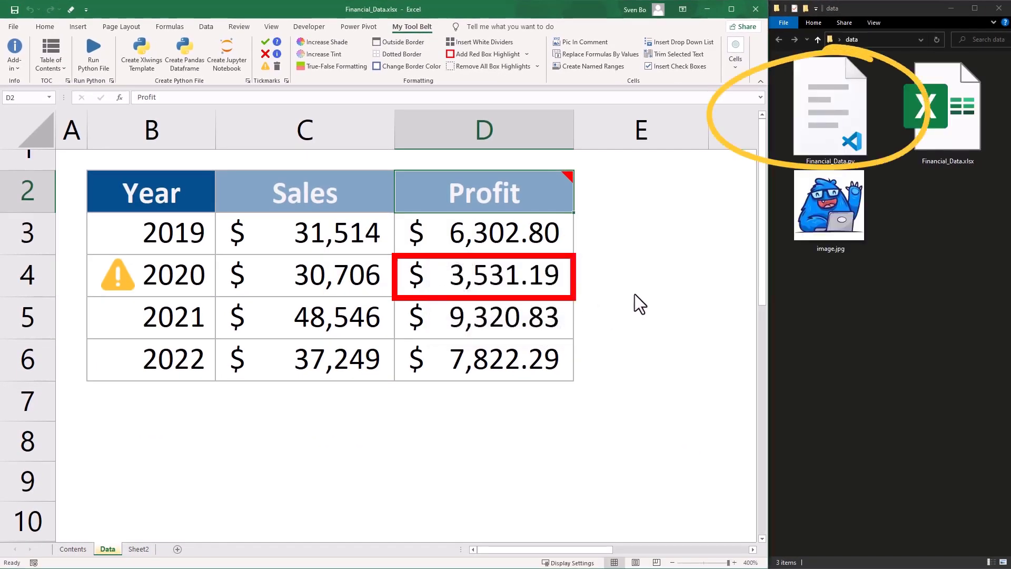
pyautogui.doubleClick(823, 121)
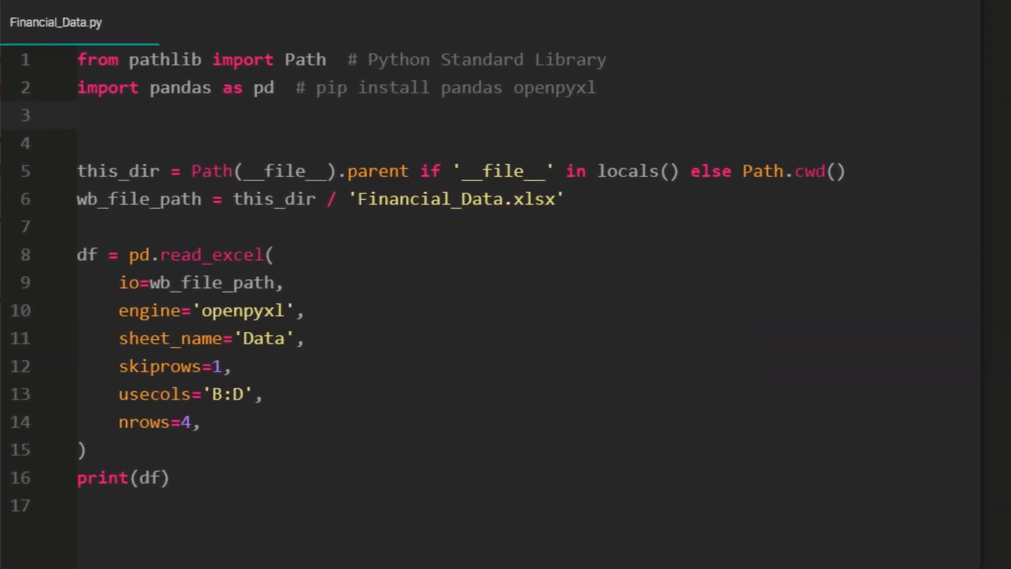
# Add the plotly.express import, the Year astype(str) line, a Sales-by-Year px.bar chart, and fig.write_html('analysis.html')
pyautogui.write('import plotly.express as px')
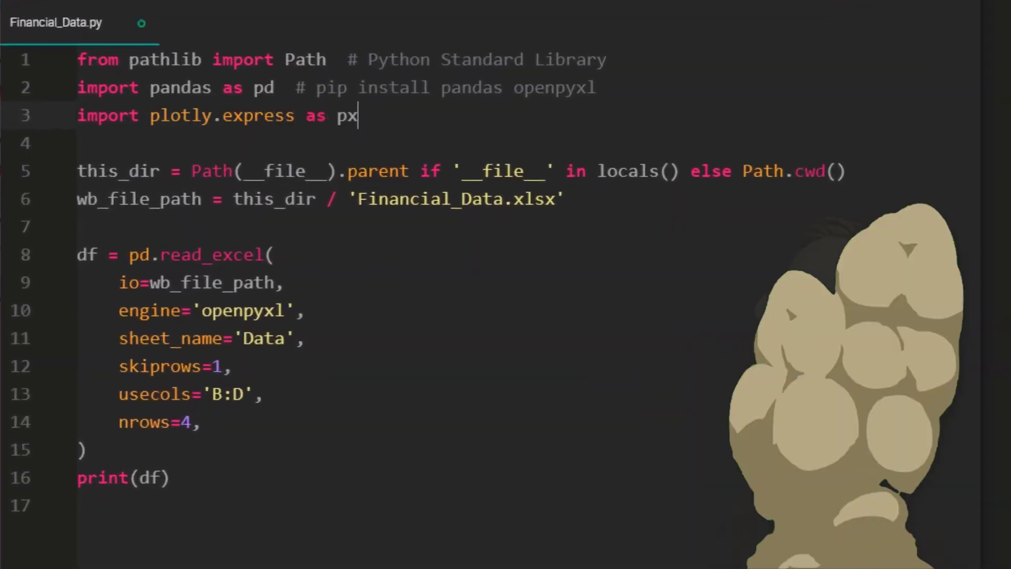
pyautogui.write("df['Year'] = df['Year'].astype(str)")
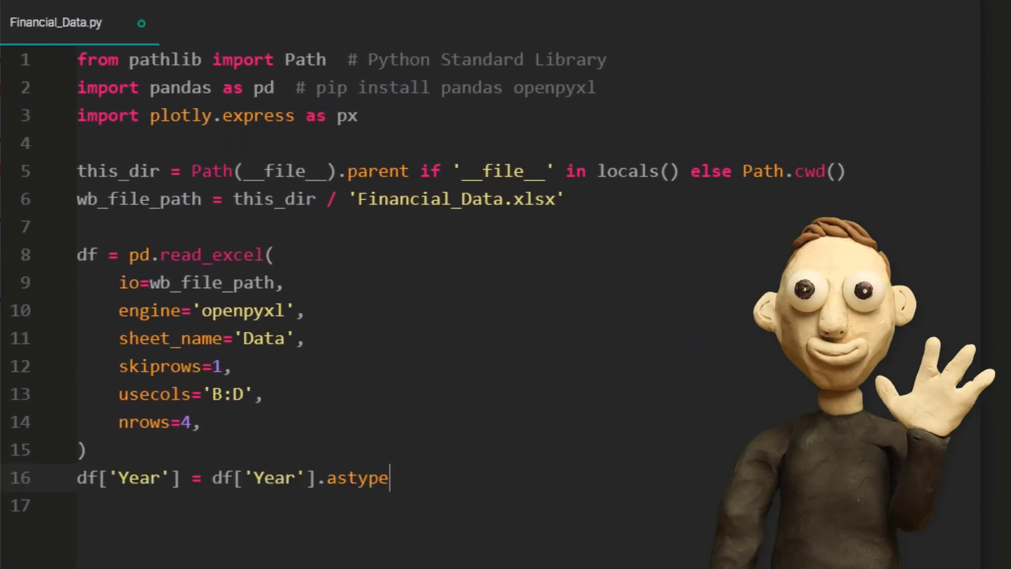
pyautogui.press('Return')
pyautogui.write("fig = px.bar(df, x='Year', y='Sales', co")
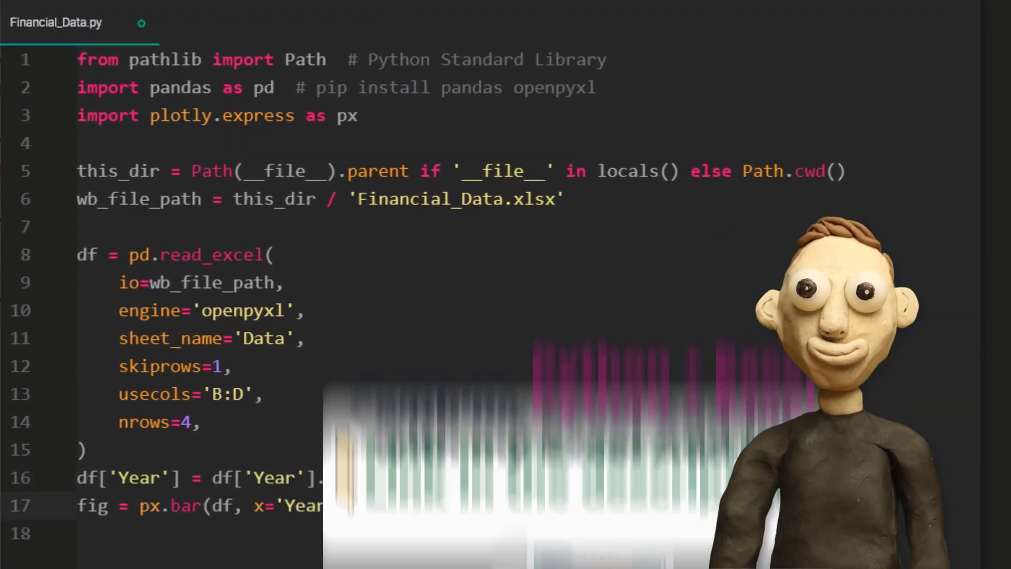
pyautogui.press('Return')
pyautogui.write("fig.write_html('analysis.html')")
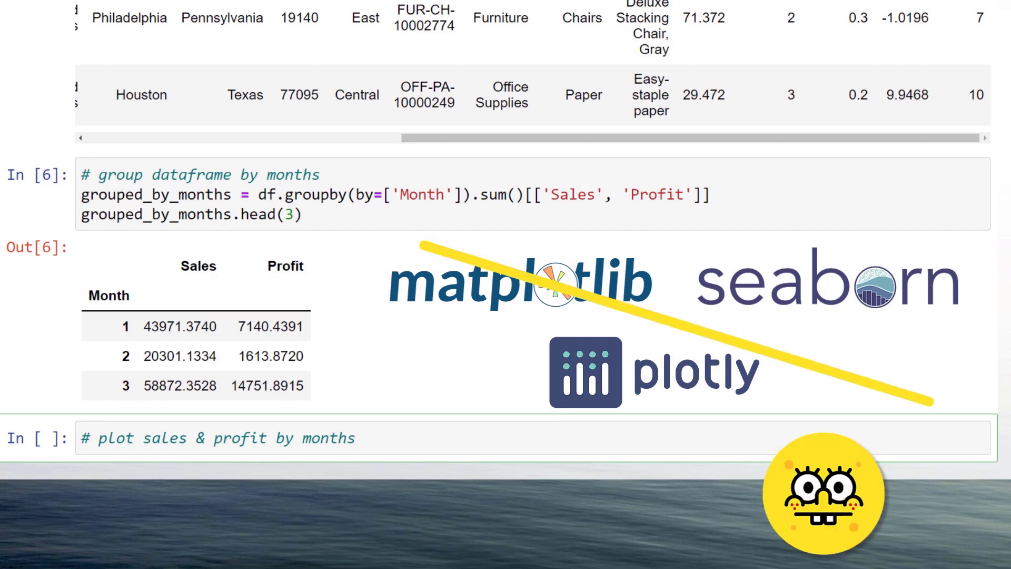
# Add a line under the plotting comment, then toggle the Profit and Sales bars off and back on
pyautogui.press('Return')
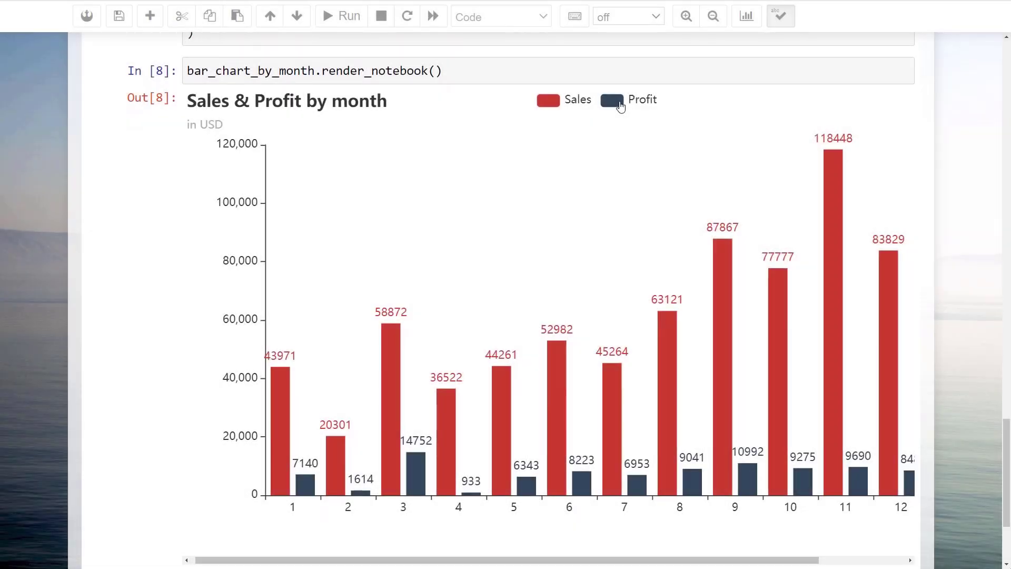
pyautogui.click(619, 103)
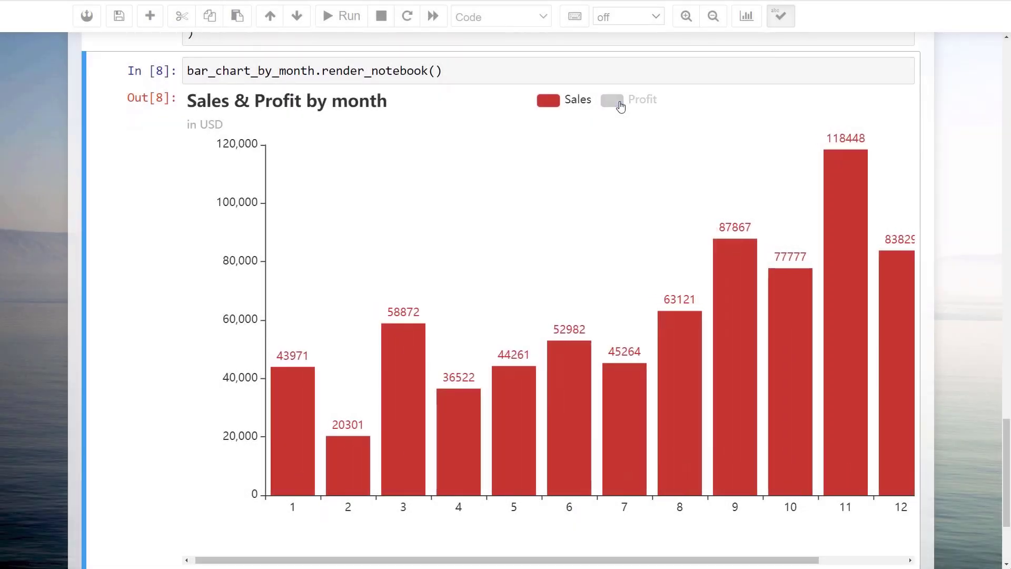
pyautogui.click(619, 104)
pyautogui.click(566, 105)
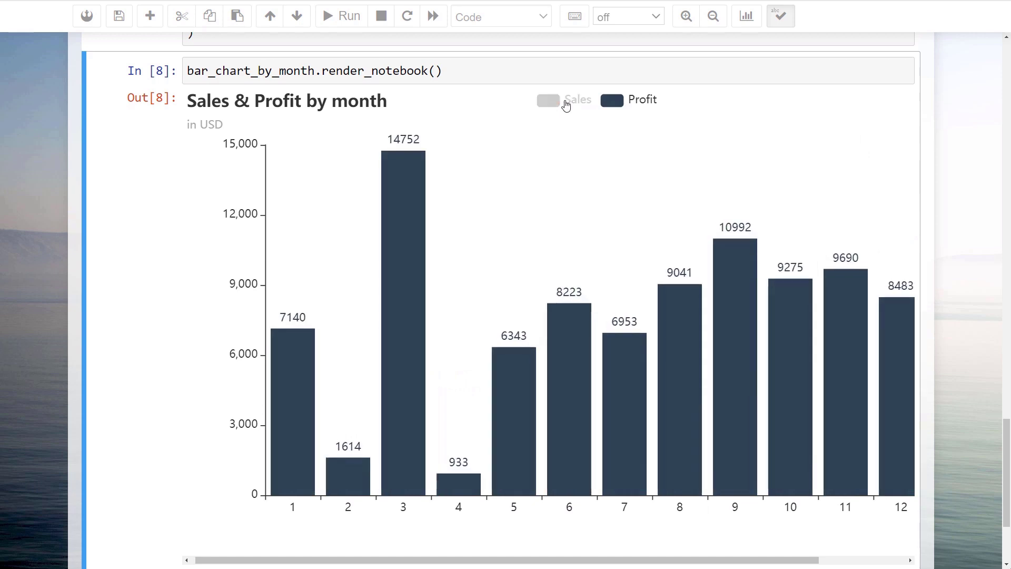
pyautogui.click(566, 106)
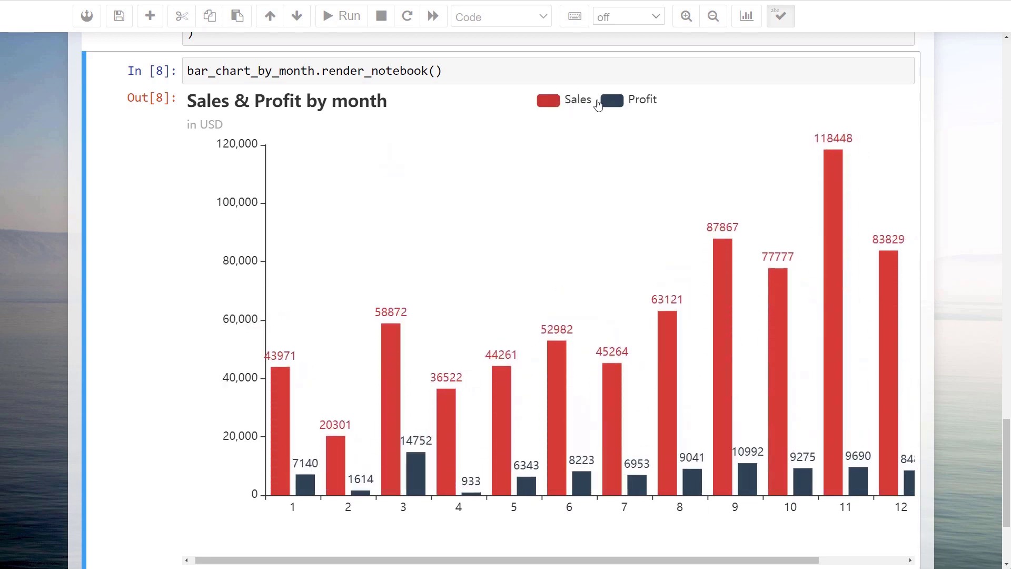
pyautogui.click(622, 104)
pyautogui.click(622, 104)
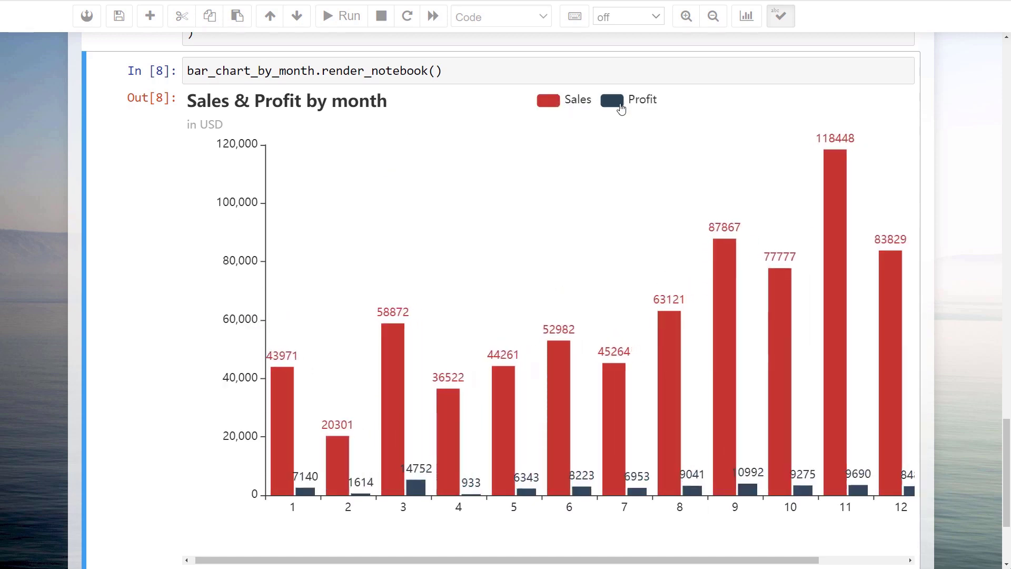
pyautogui.click(574, 71)
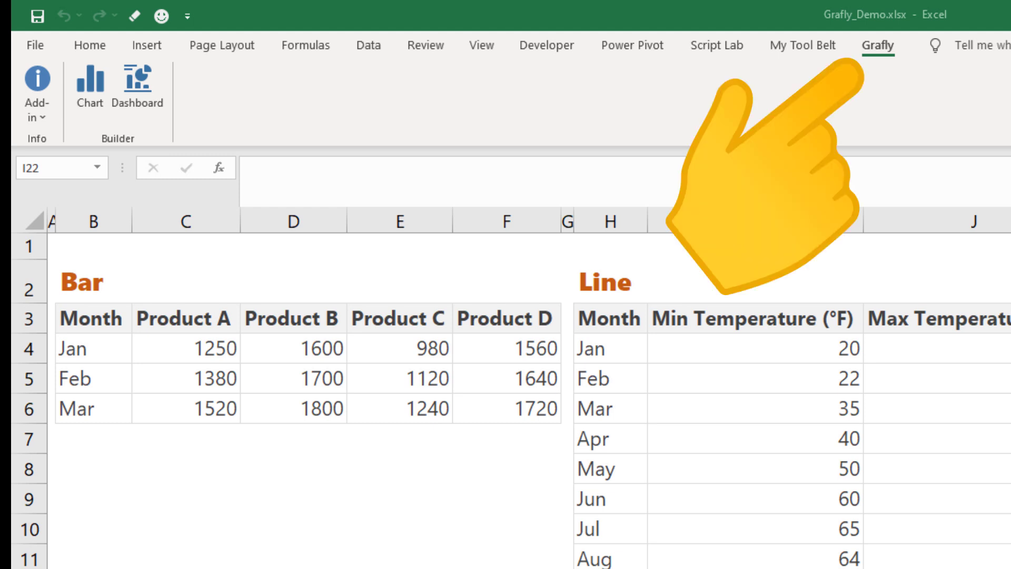
# Start a Grafly chart titled 'Bar Chart' with the Month cells B3:B6 as labels
pyautogui.click(93, 79)
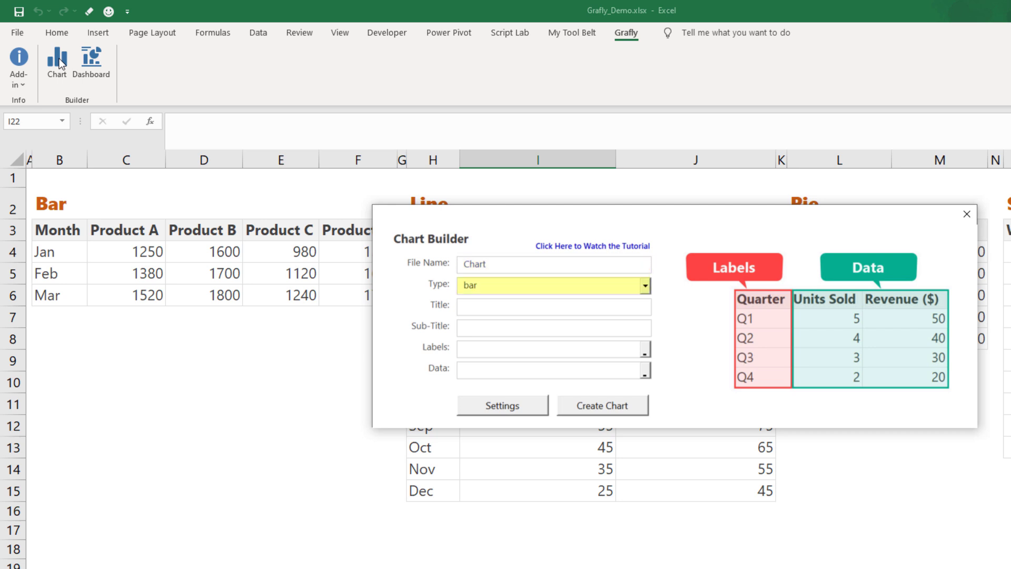
pyautogui.write('Bar Chart')
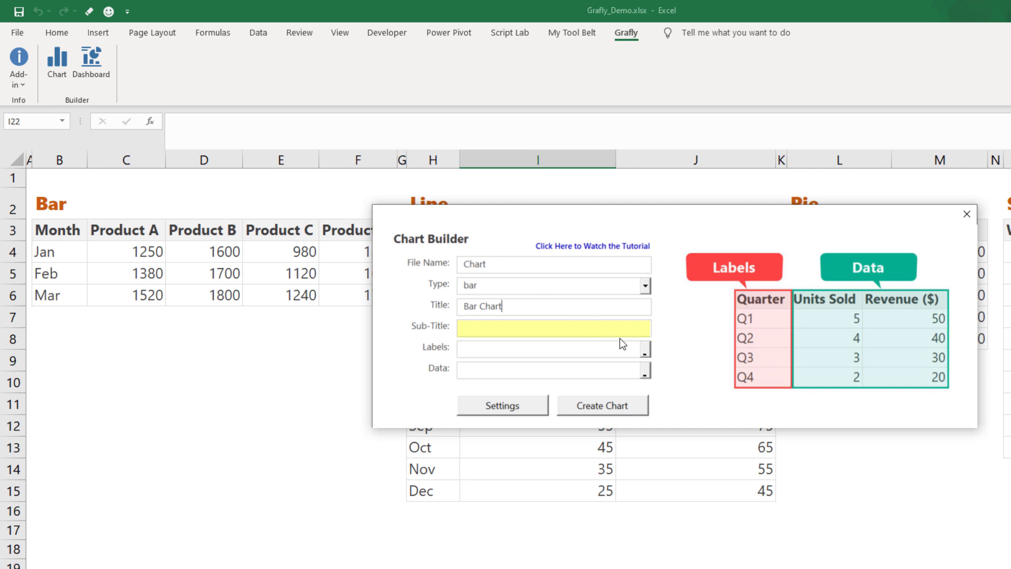
pyautogui.press('Tab')
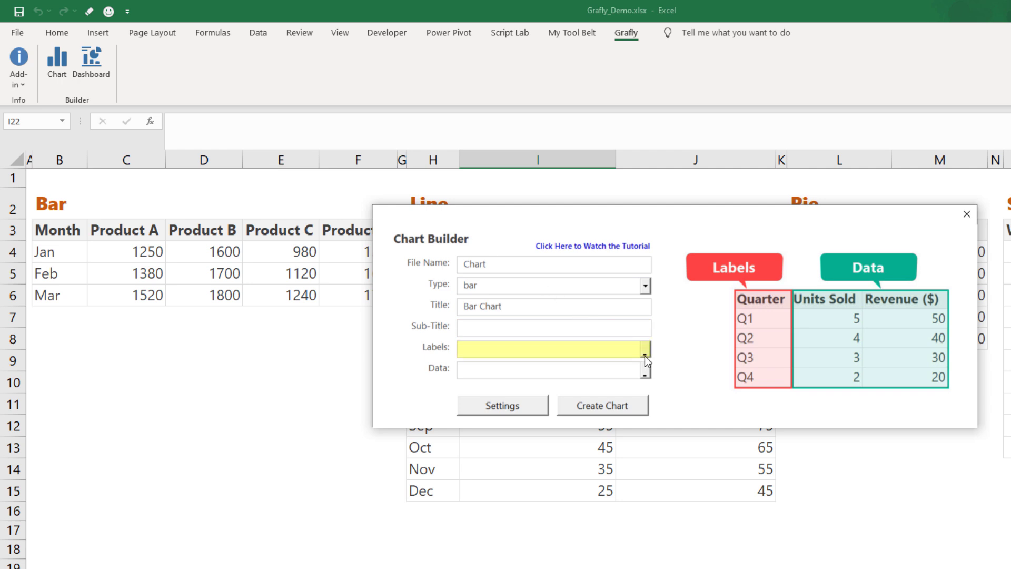
pyautogui.click(645, 350)
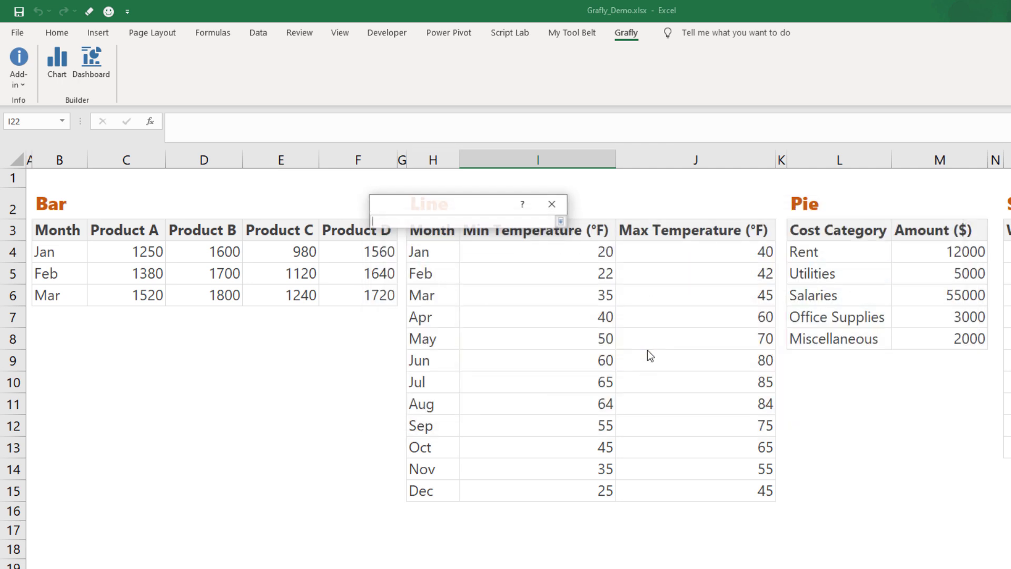
pyautogui.moveTo(62, 233); pyautogui.dragTo(65, 292)
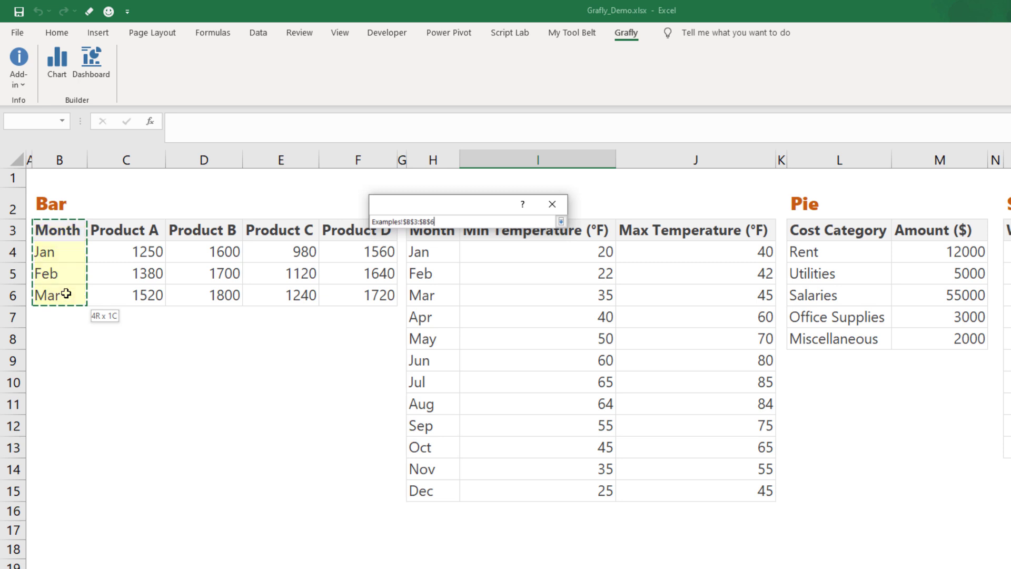
pyautogui.moveTo(66, 293); pyautogui.dragTo(66, 293)
pyautogui.click(561, 222)
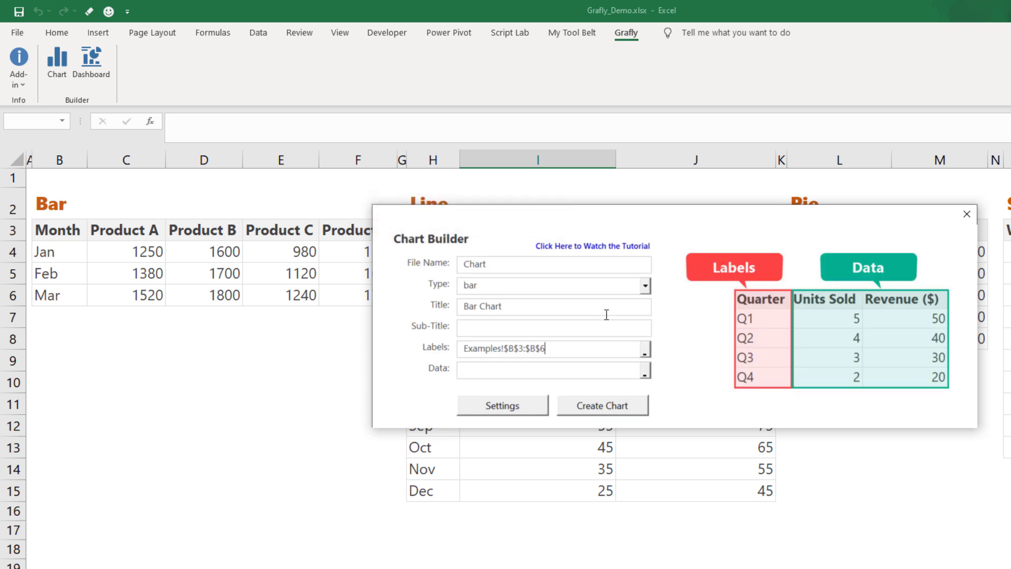
# Set the data to the Product A–D figures C3:F6 and generate the bar chart HTML file
pyautogui.click(645, 370)
pyautogui.moveTo(158, 230); pyautogui.dragTo(371, 300)
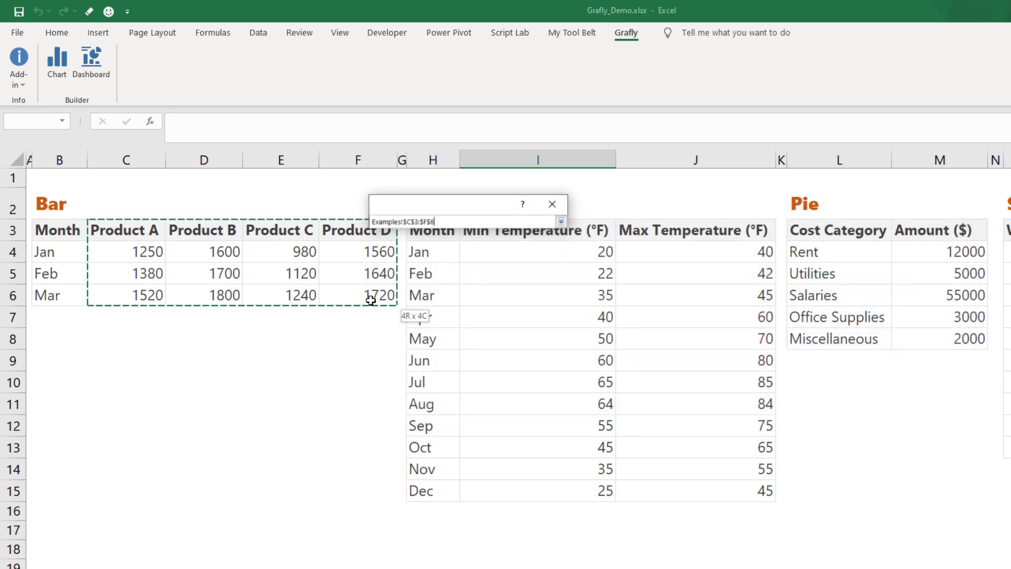
pyautogui.click(560, 222)
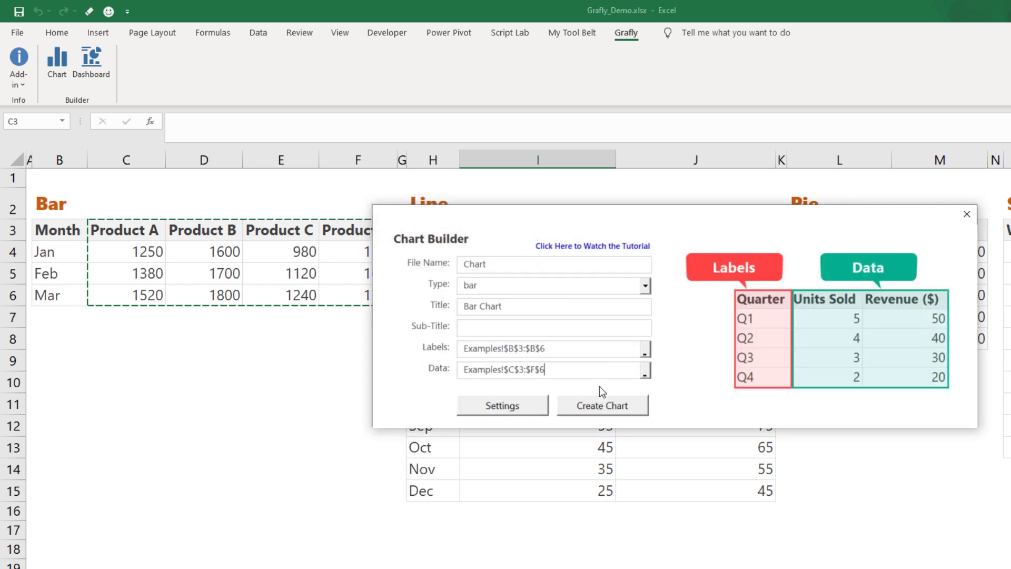
pyautogui.click(603, 404)
# Open the chart in a maximized browser and hide Products C, B and D
pyautogui.click(605, 404)
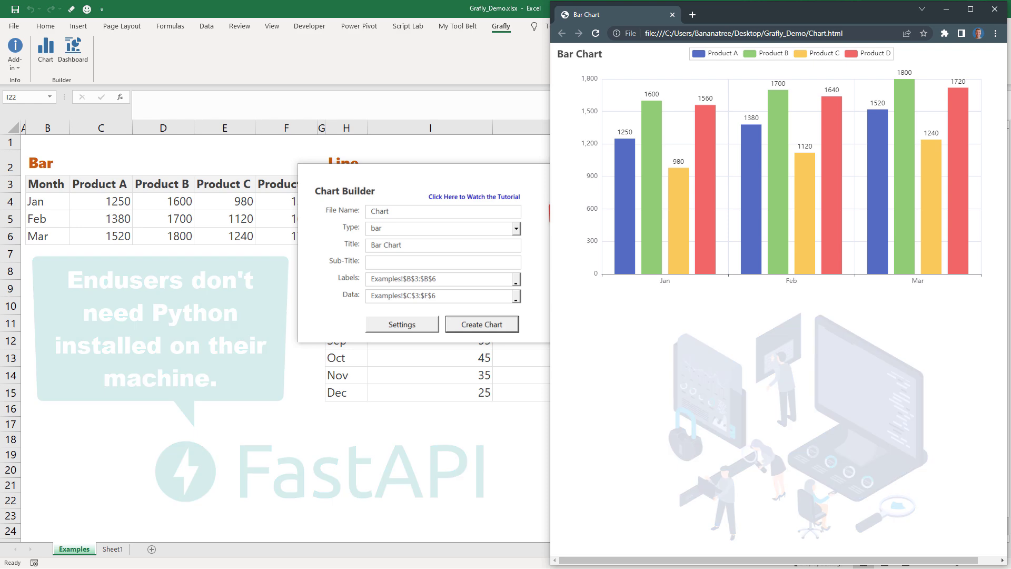
pyautogui.click(970, 10)
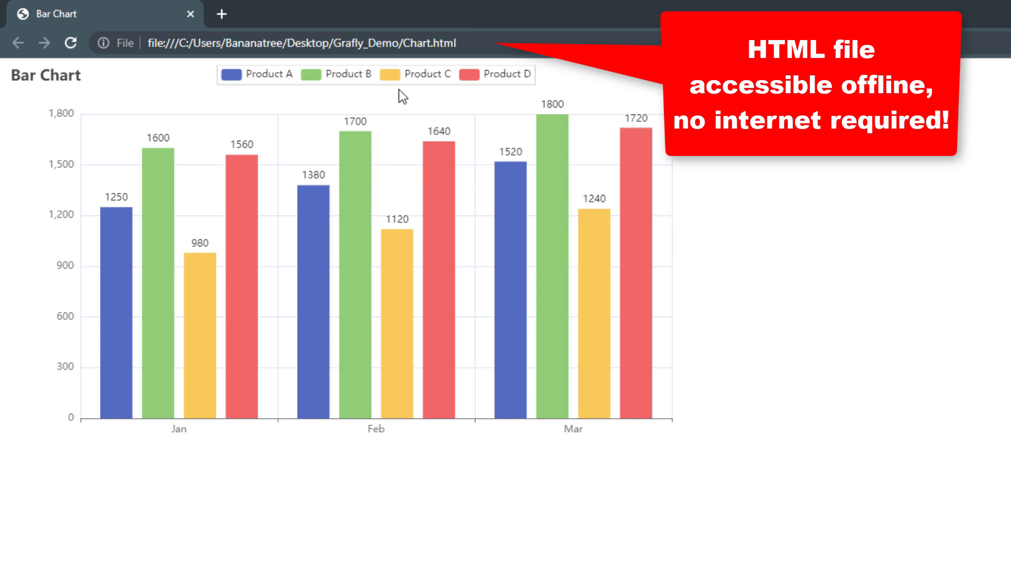
pyautogui.click(396, 75)
pyautogui.click(333, 75)
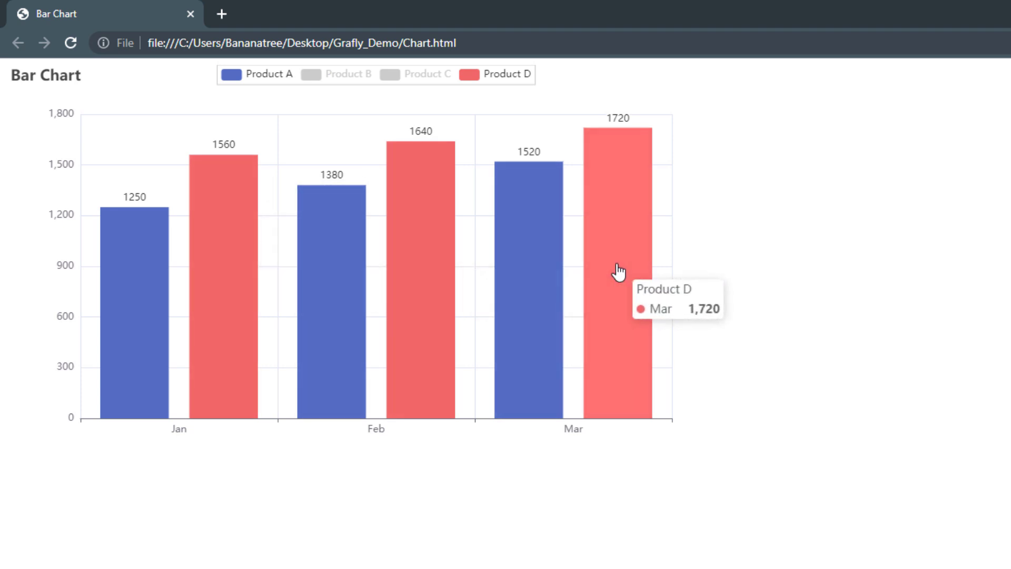
pyautogui.click(491, 75)
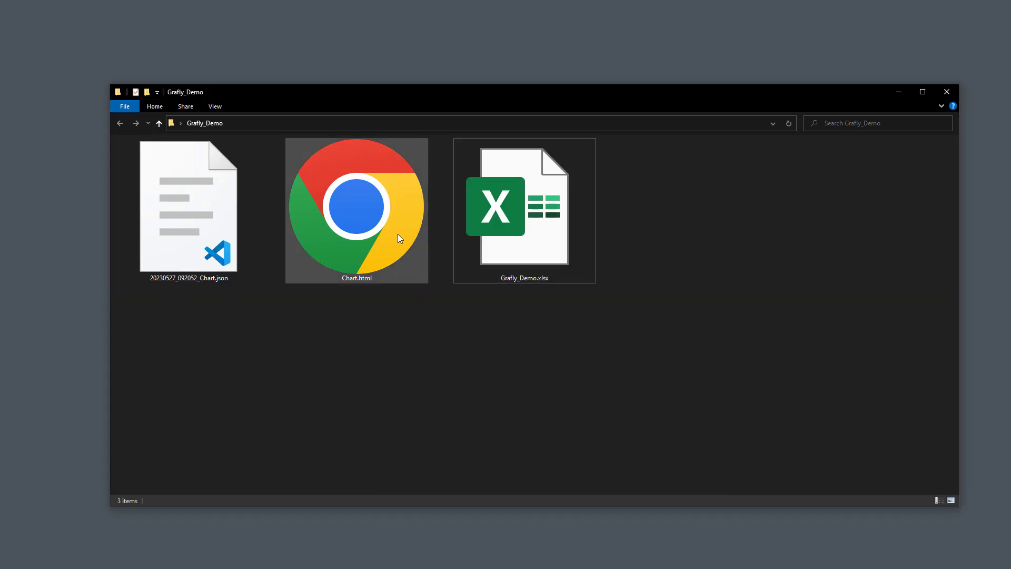
# Open Chart.html from the Grafly_Demo folder in Chrome
pyautogui.moveTo(385, 236)
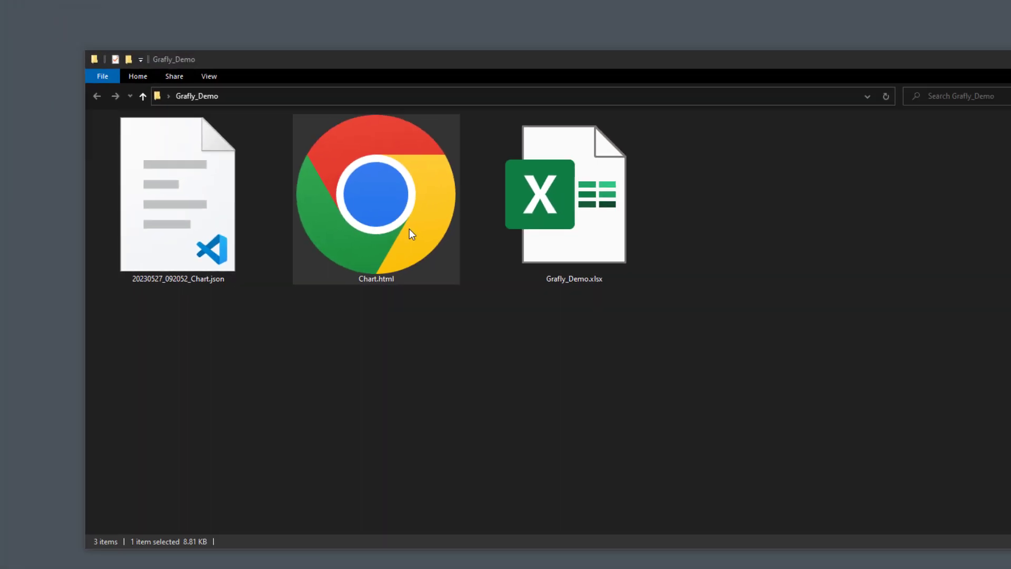
# Open Chart.html, then shrink the browser and narrow File Explorer so the windows sit side by side
pyautogui.doubleClick(520, 200)
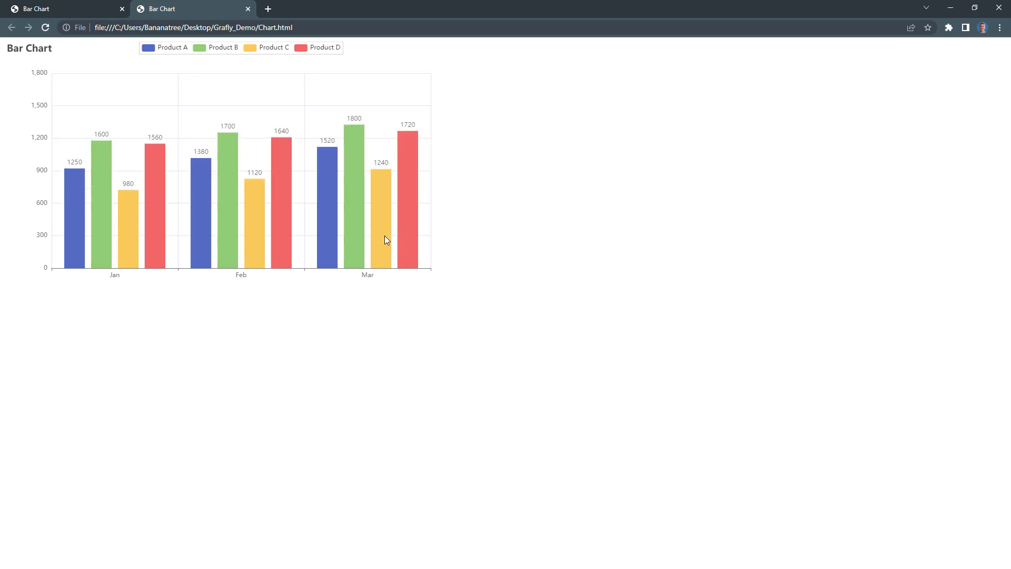
pyautogui.click(974, 7)
pyautogui.click(472, 92)
pyautogui.moveTo(472, 92); pyautogui.dragTo(375, 91)
pyautogui.moveTo(860, 170); pyautogui.dragTo(537, 172)
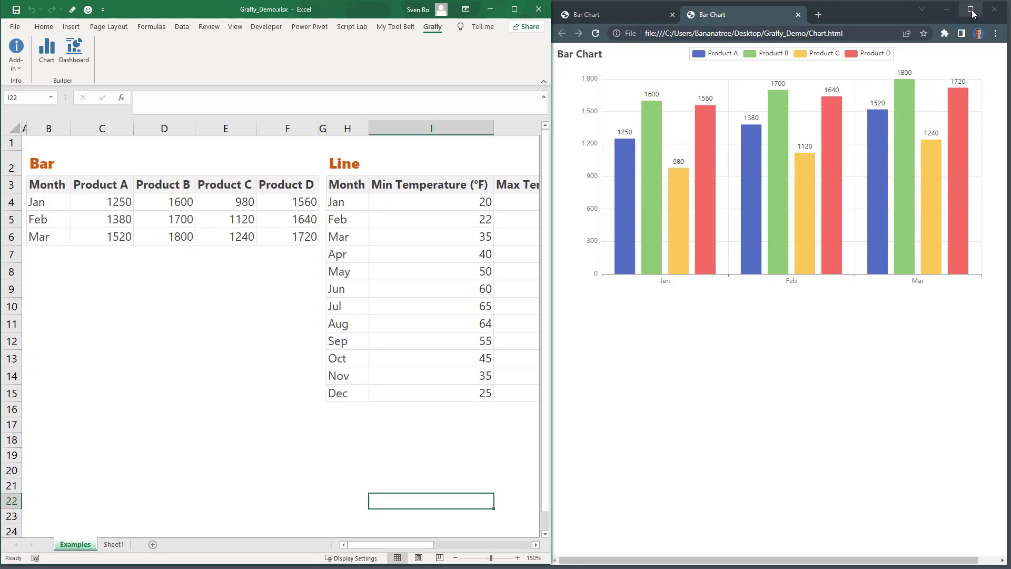
# Set up the 'Bar Chart Options' chart with labels B3:B6 and data C3:F6, and expand its Settings
pyautogui.click(237, 274)
pyautogui.click(49, 59)
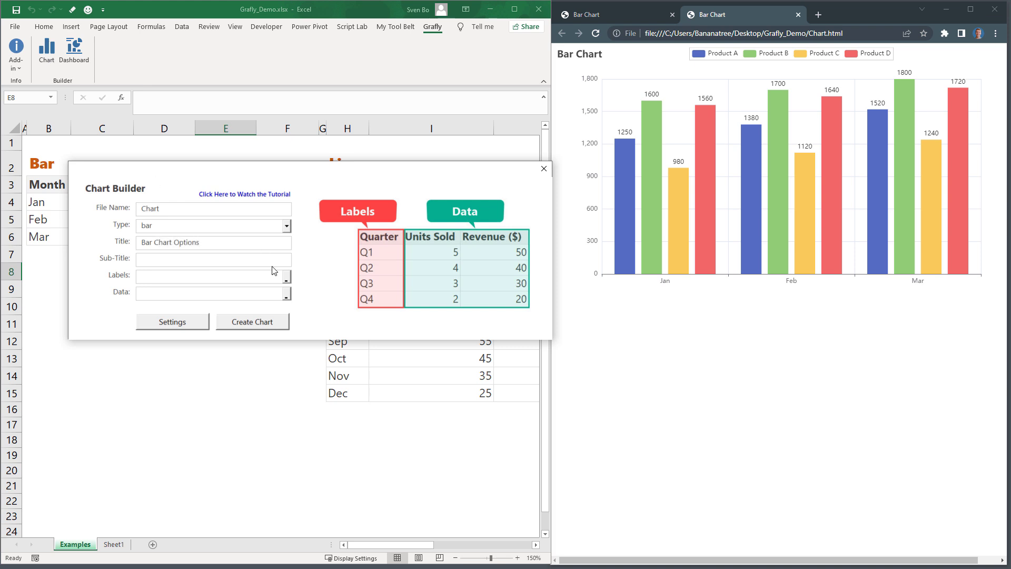
pyautogui.click(286, 278)
pyautogui.moveTo(49, 184); pyautogui.dragTo(49, 236)
pyautogui.click(219, 174)
pyautogui.click(286, 295)
pyautogui.moveTo(103, 186); pyautogui.dragTo(295, 237)
pyautogui.click(219, 175)
pyautogui.click(200, 314)
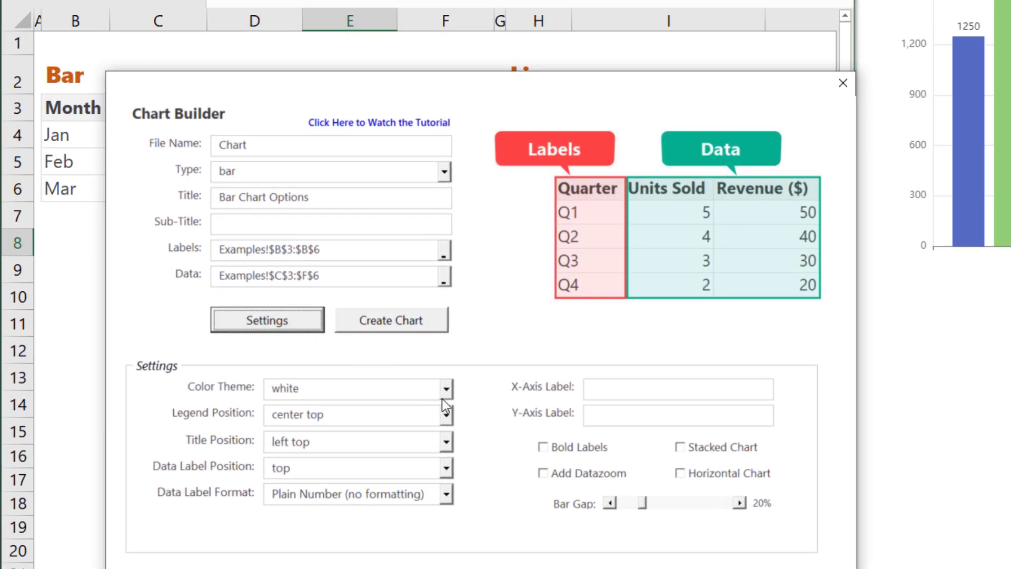
# Create a dark horizontal bar chart with bold insideTop labels using K/M/B/T suffixes
pyautogui.click(447, 396)
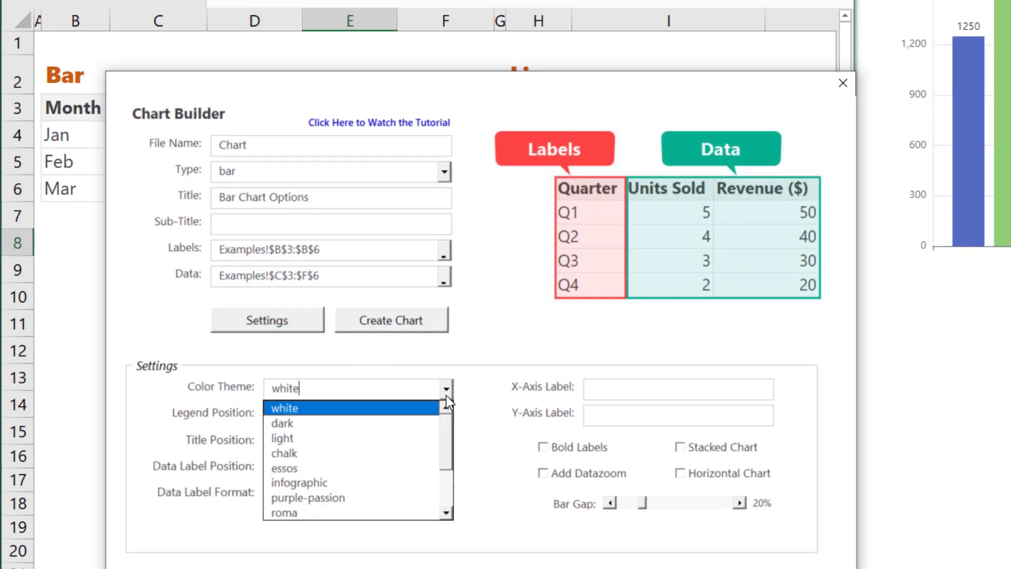
pyautogui.click(409, 423)
pyautogui.click(447, 466)
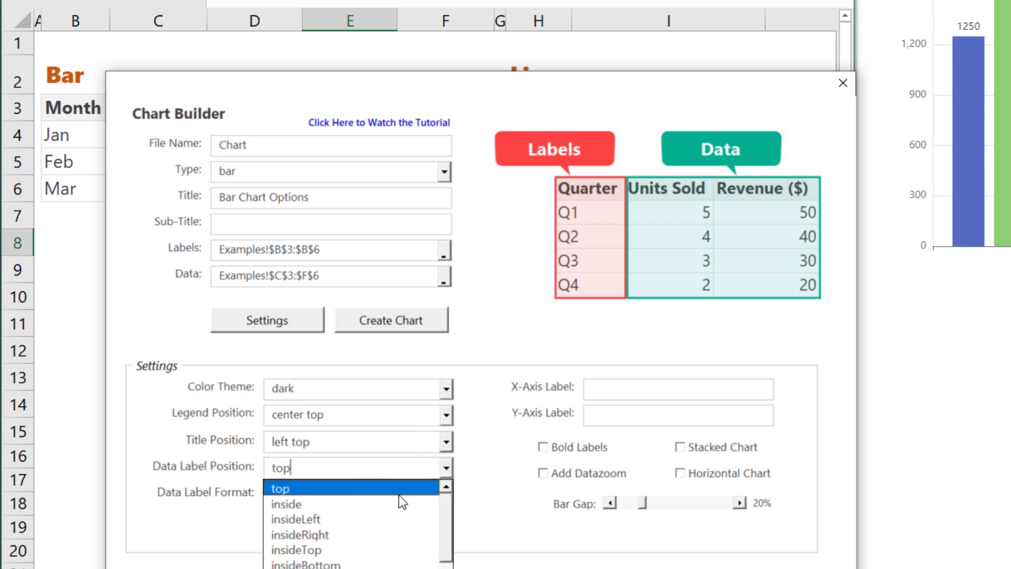
pyautogui.click(333, 542)
pyautogui.click(449, 498)
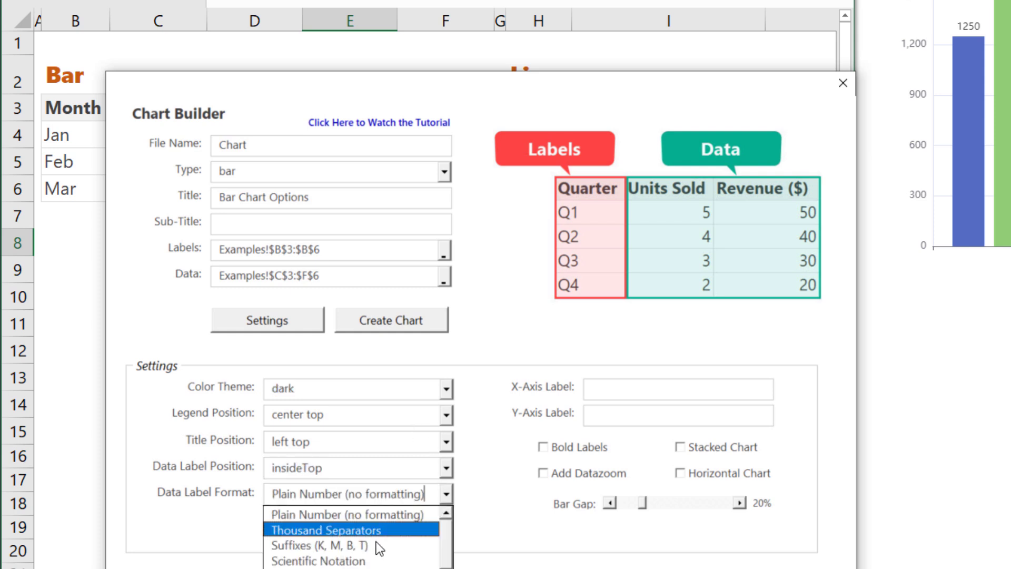
pyautogui.click(375, 541)
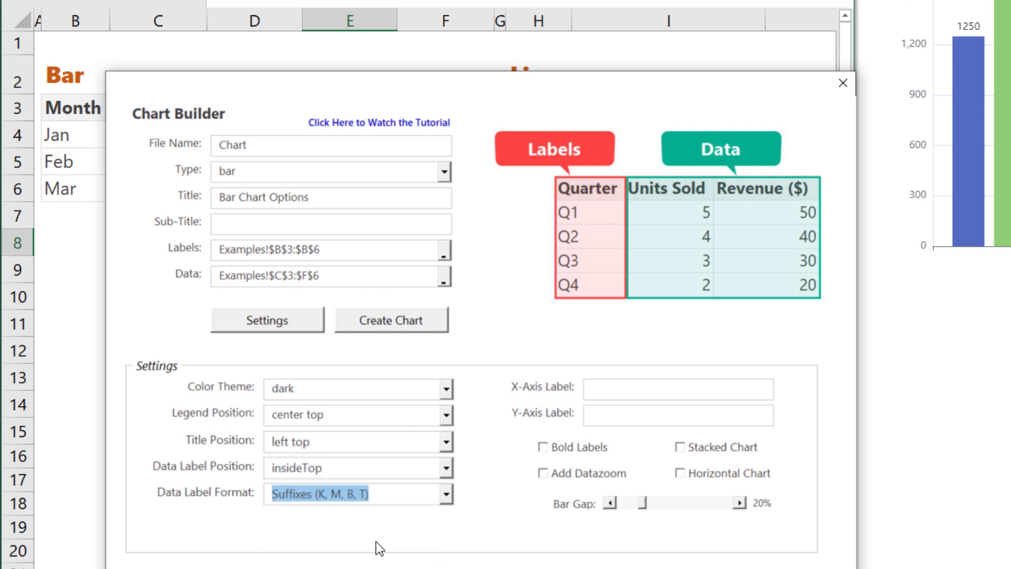
pyautogui.click(542, 446)
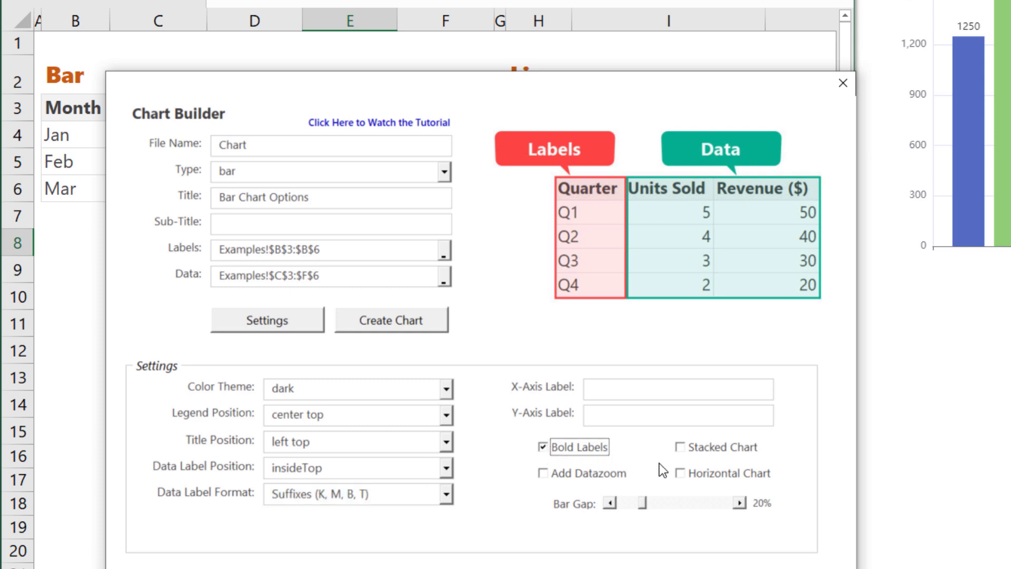
pyautogui.click(680, 473)
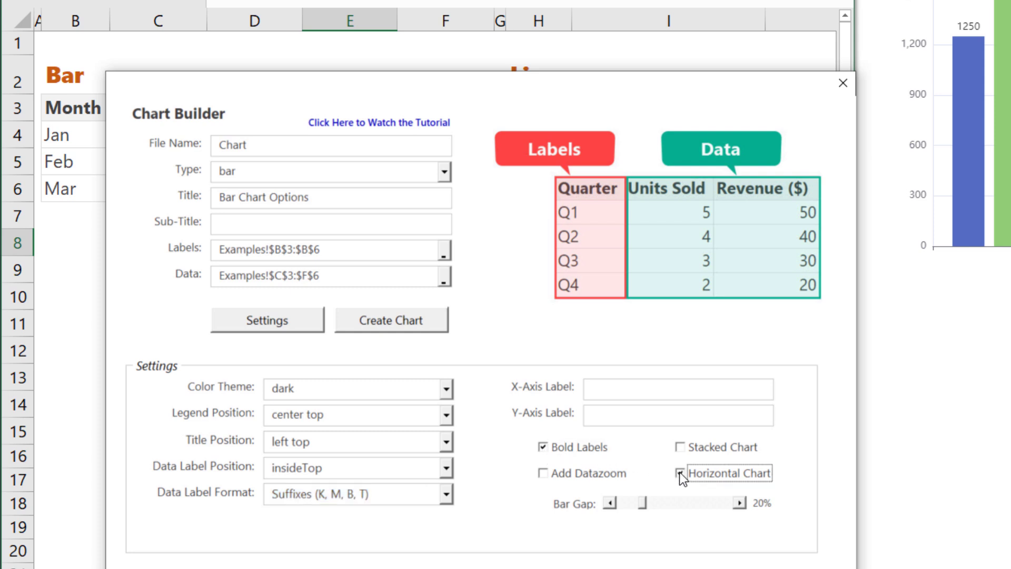
pyautogui.click(398, 318)
# Allow the chart to open in the browser and hide Products B and C
pyautogui.click(706, 319)
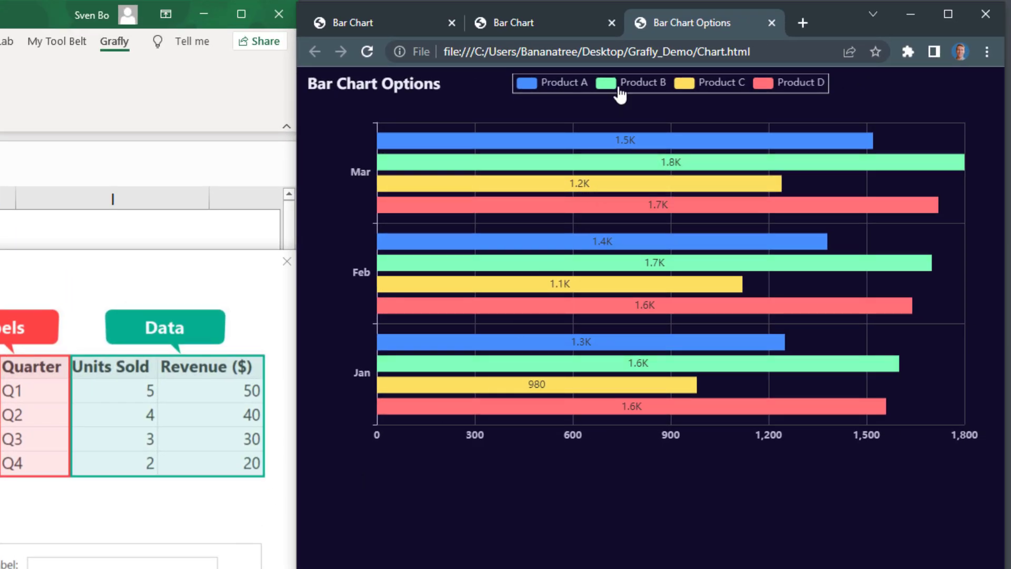
pyautogui.click(666, 76)
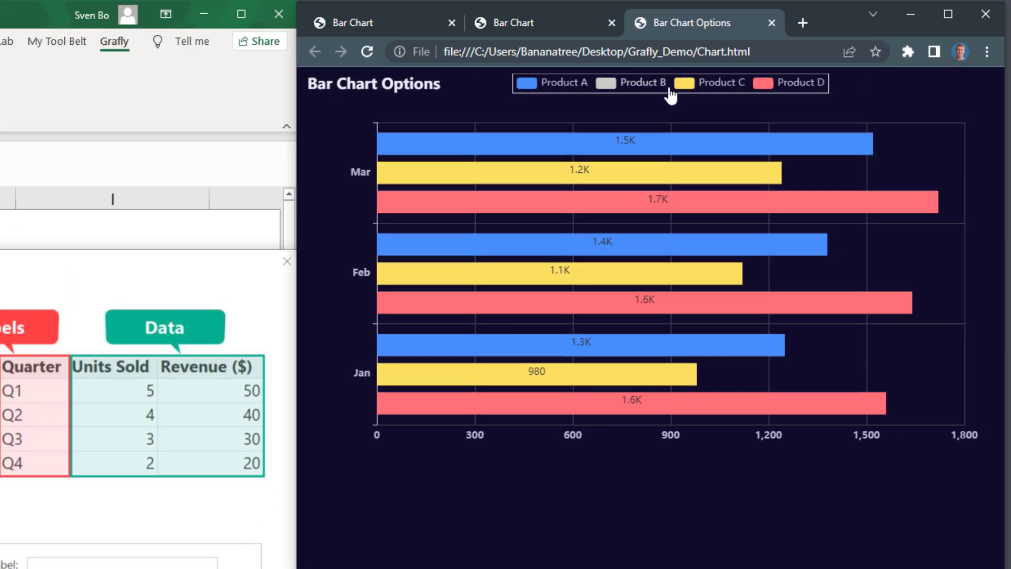
pyautogui.click(768, 75)
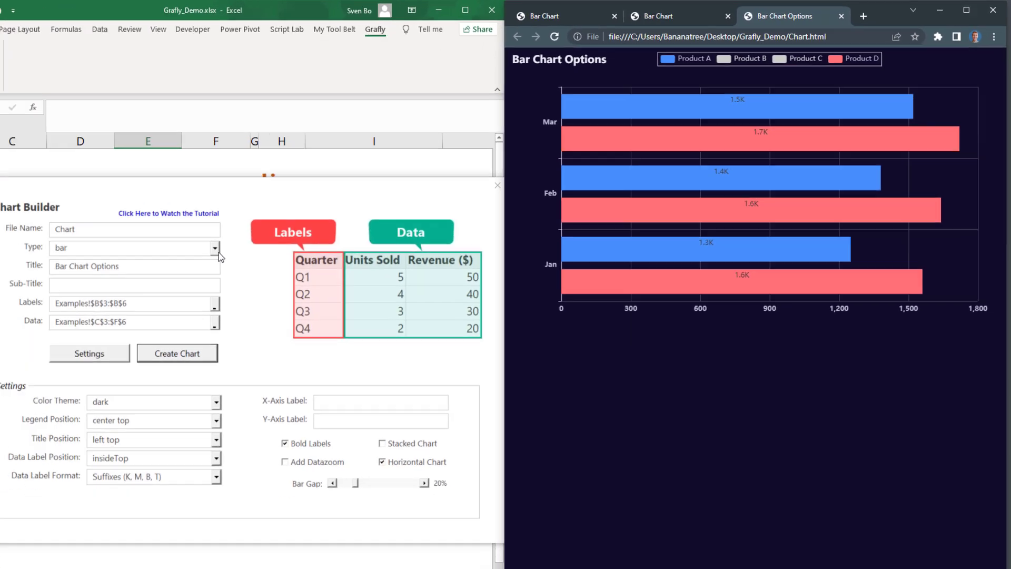
# Switch the chart type to line and retitle it 'Line Chart'
pyautogui.click(286, 226)
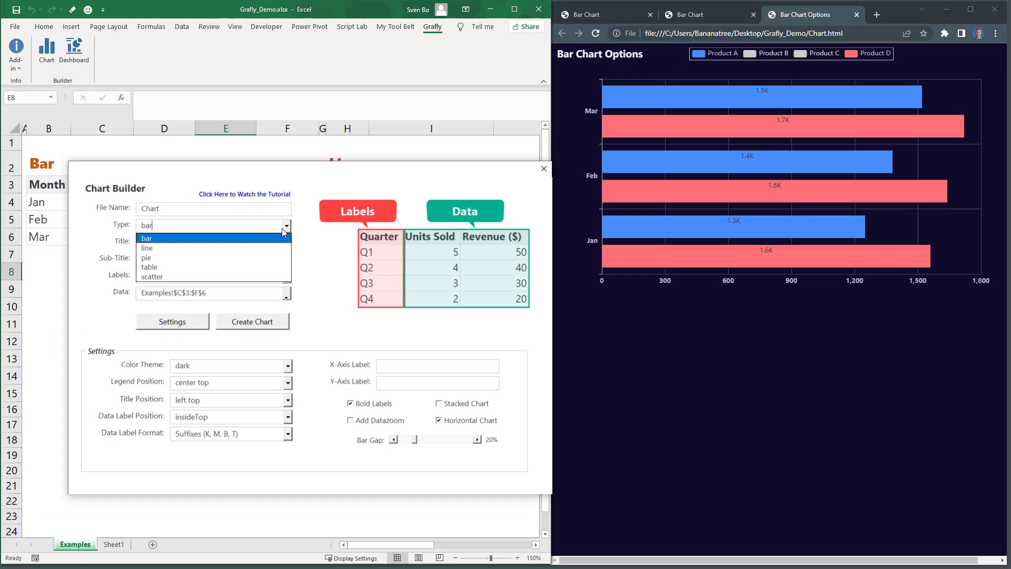
pyautogui.click(258, 252)
pyautogui.moveTo(209, 241); pyautogui.dragTo(132, 241)
pyautogui.write('Line Chart')
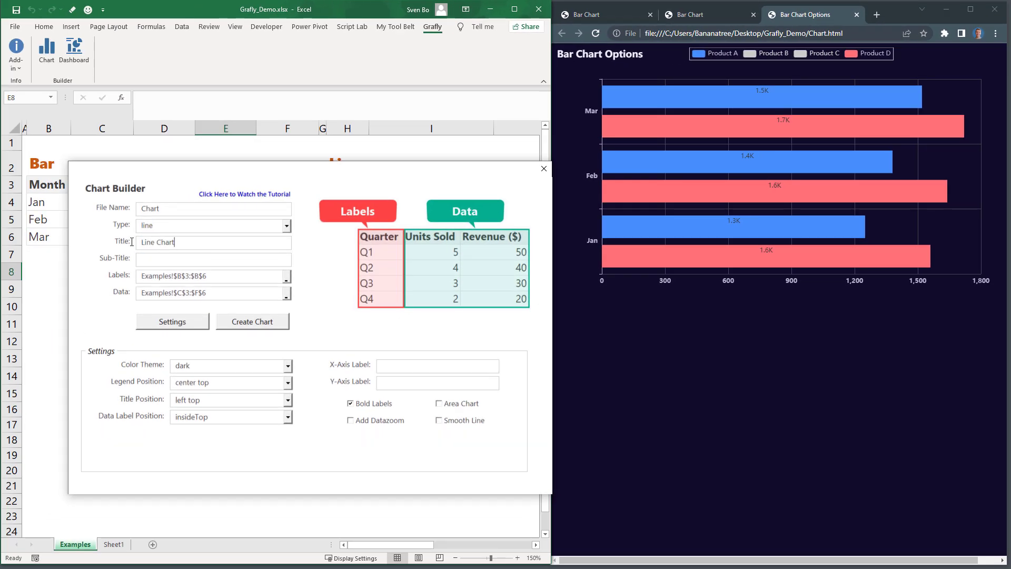
# Set the labels to months H3:H15 and the data to temperatures I3:J15
pyautogui.click(287, 278)
pyautogui.moveTo(349, 187); pyautogui.dragTo(365, 392)
pyautogui.click(220, 175)
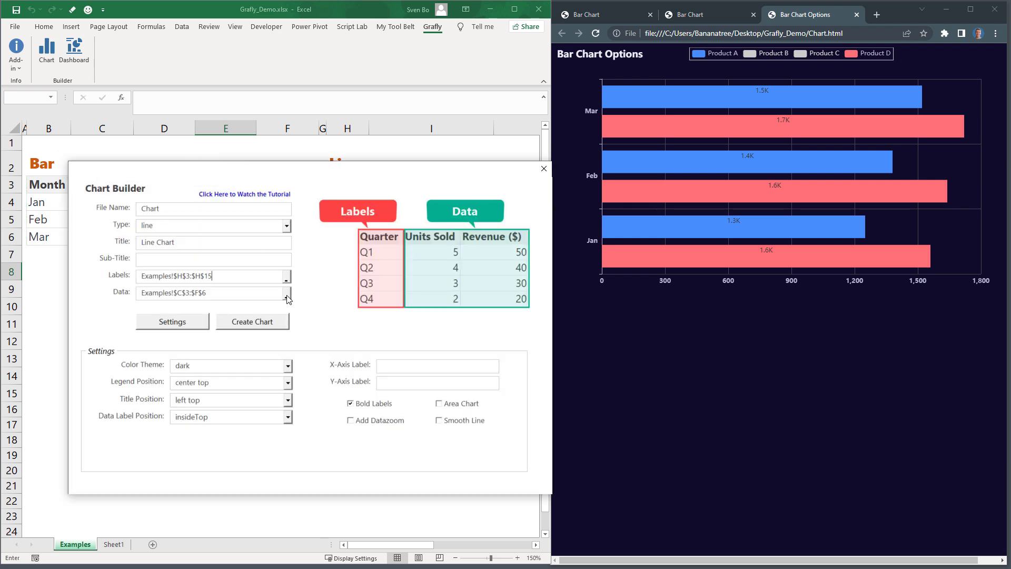
pyautogui.click(287, 294)
pyautogui.moveTo(429, 184); pyautogui.dragTo(506, 389)
pyautogui.click(219, 174)
# Generate a vintage line chart with data zoom and no bold labels, zoomed to April–August
pyautogui.click(288, 365)
pyautogui.click(289, 449)
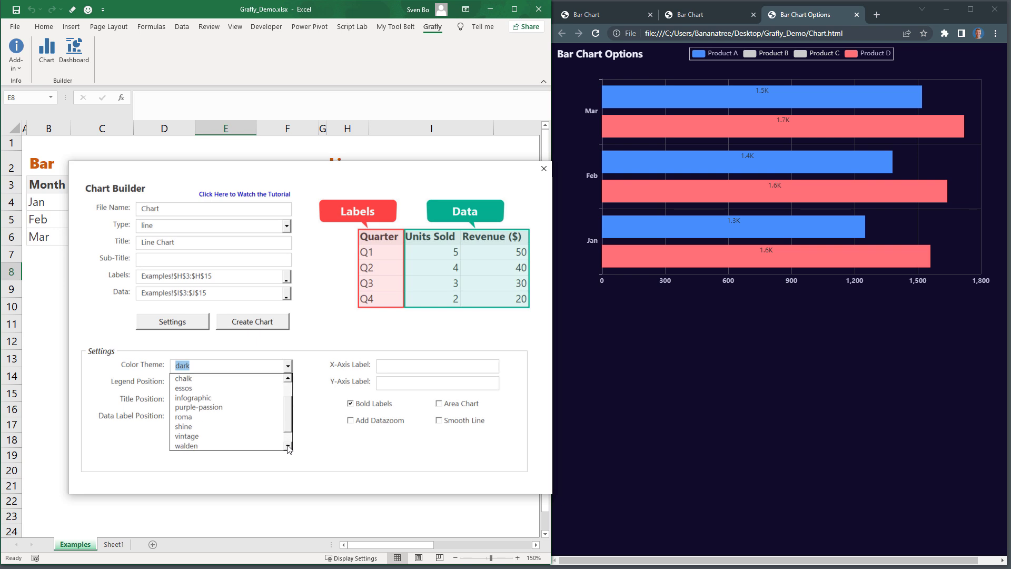
pyautogui.click(235, 438)
pyautogui.click(350, 420)
pyautogui.click(350, 404)
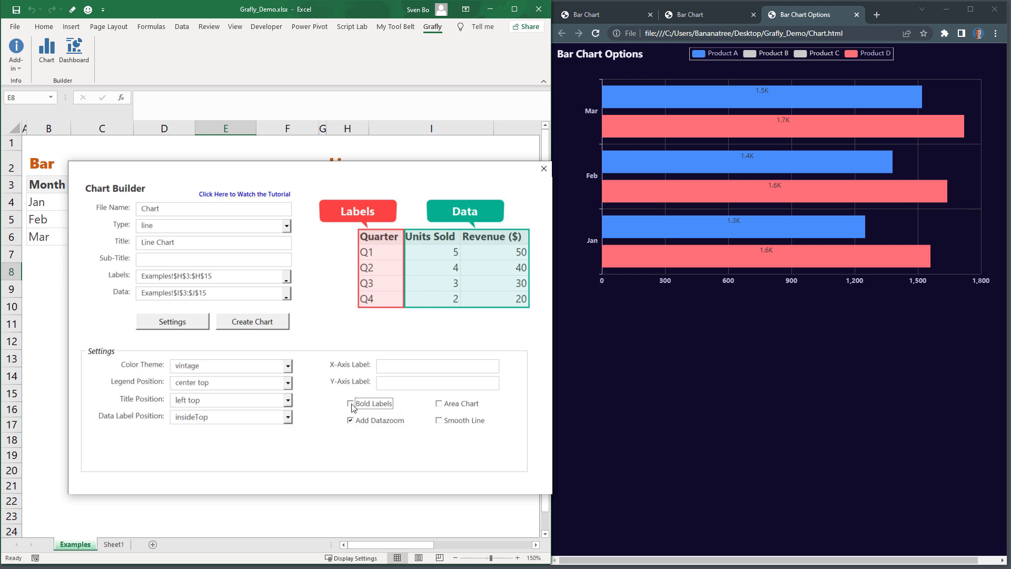
pyautogui.click(252, 321)
pyautogui.click(469, 325)
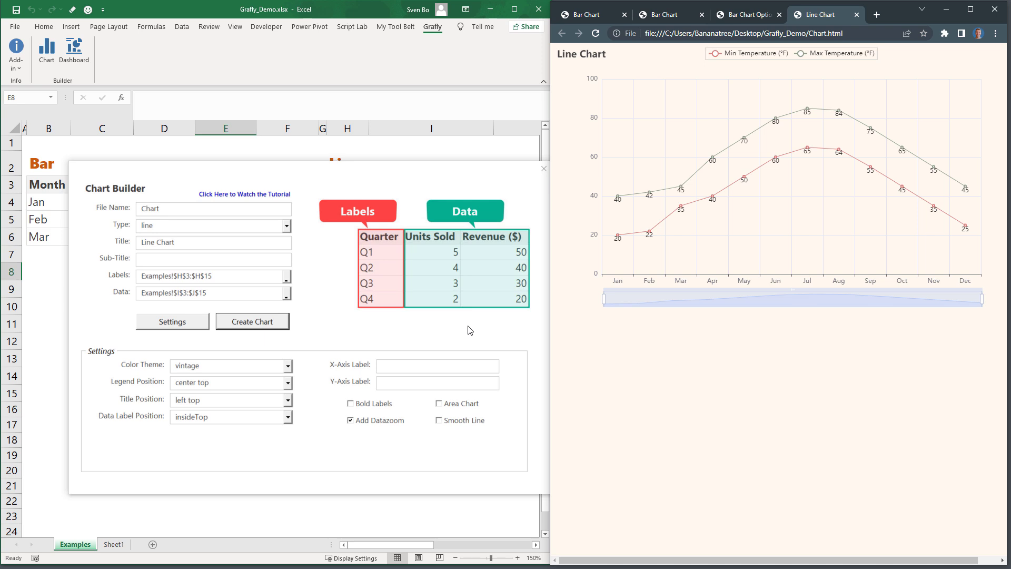
pyautogui.moveTo(607, 301); pyautogui.dragTo(714, 298)
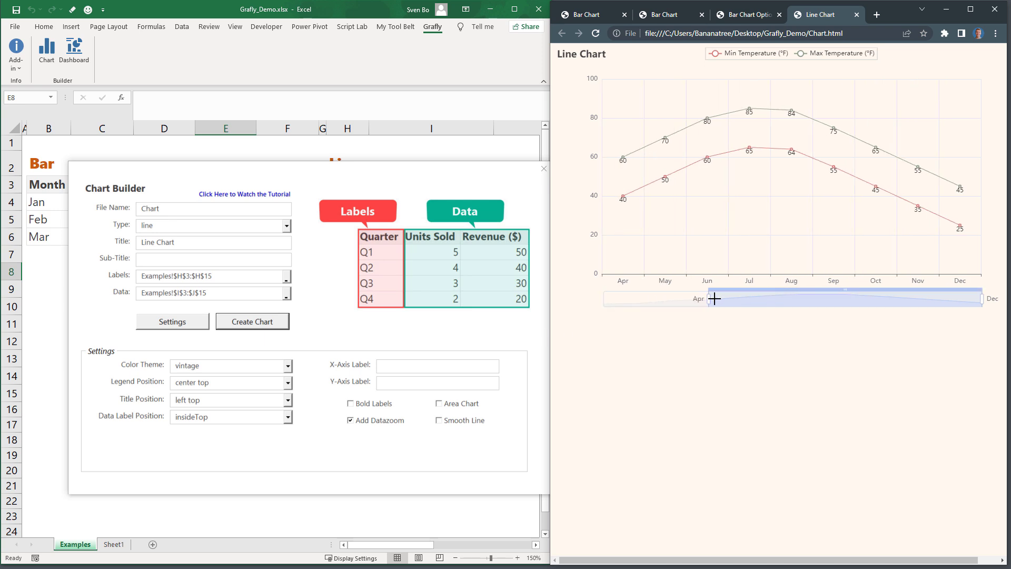
pyautogui.moveTo(981, 299); pyautogui.dragTo(852, 299)
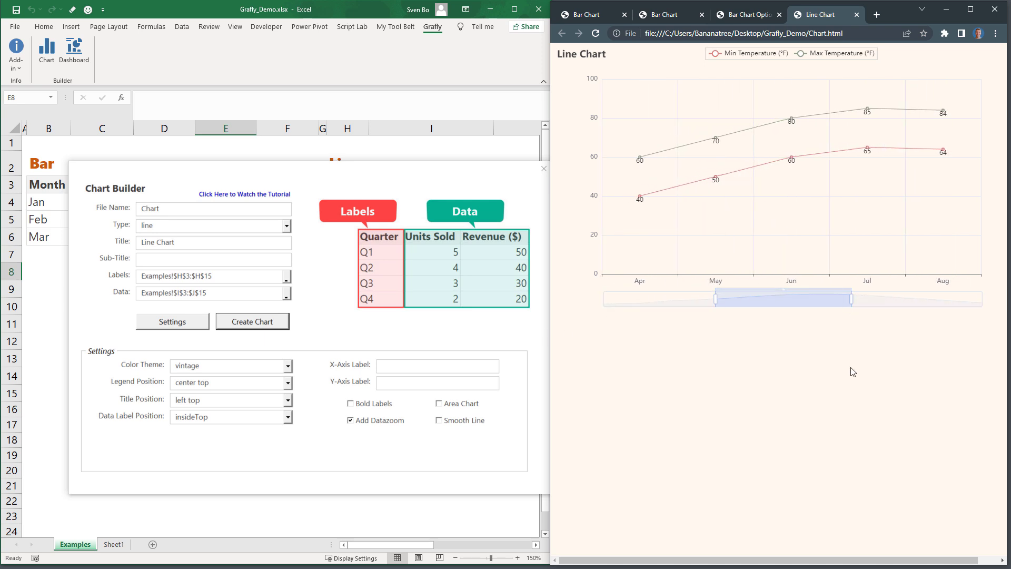
# Regenerate the chart with smooth lines and then as a filled area chart
pyautogui.click(439, 421)
pyautogui.click(266, 323)
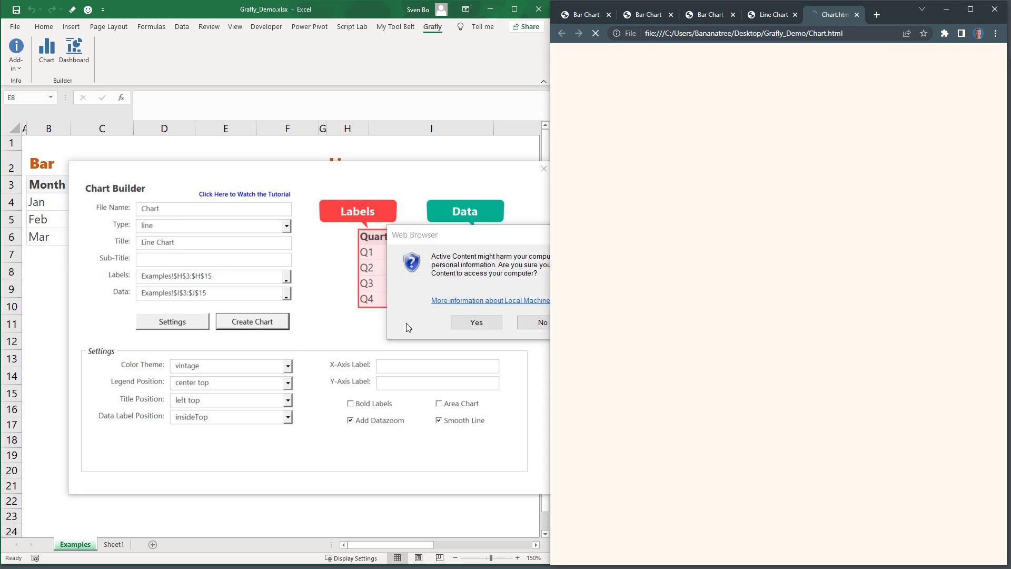
pyautogui.click(475, 325)
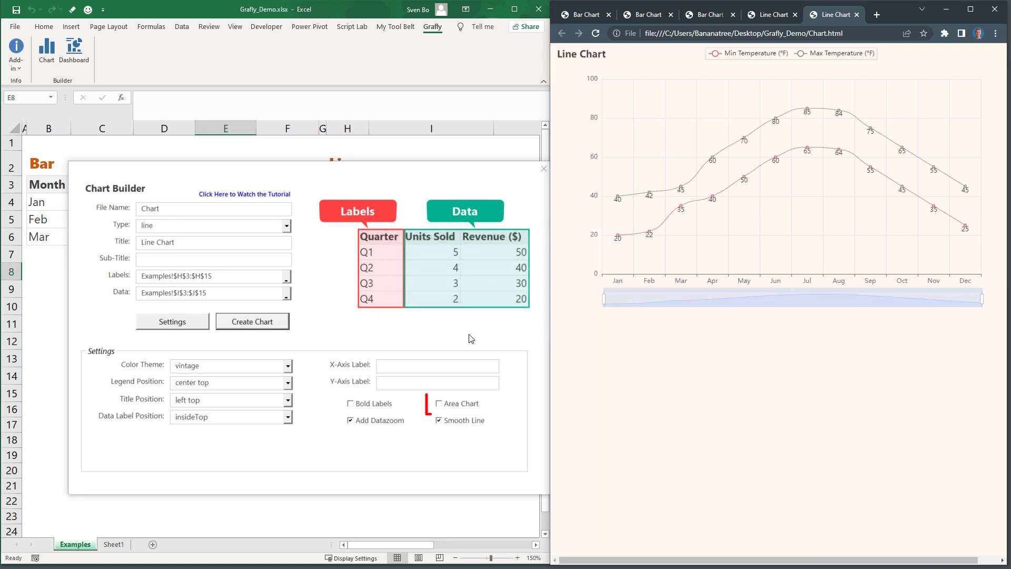
pyautogui.click(439, 404)
pyautogui.click(252, 321)
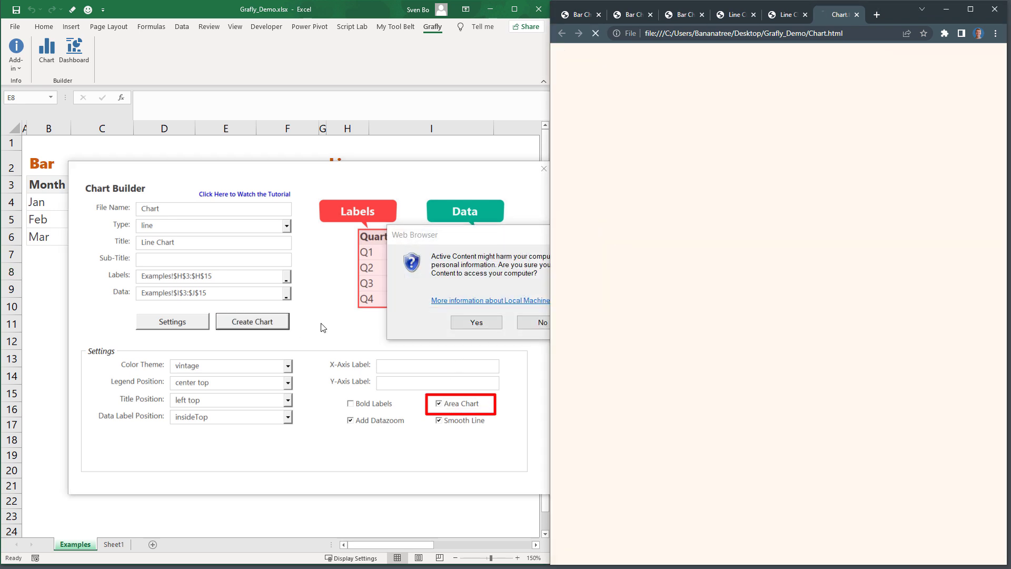
pyautogui.click(476, 323)
# Toggle Max Temperature off and on, zoom to June–December, then switch the type to pie
pyautogui.click(811, 54)
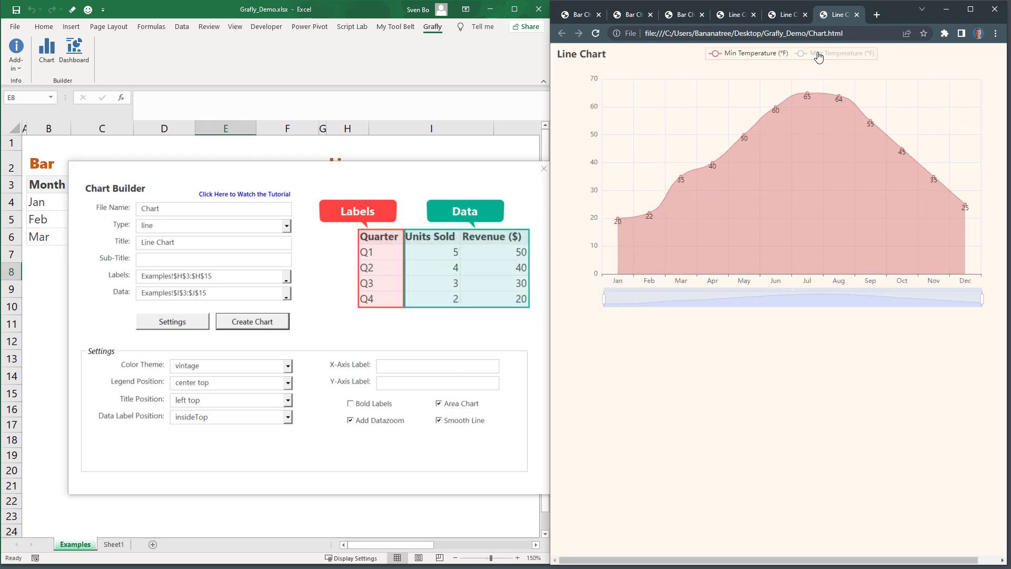
pyautogui.click(811, 53)
pyautogui.moveTo(621, 297); pyautogui.dragTo(762, 298)
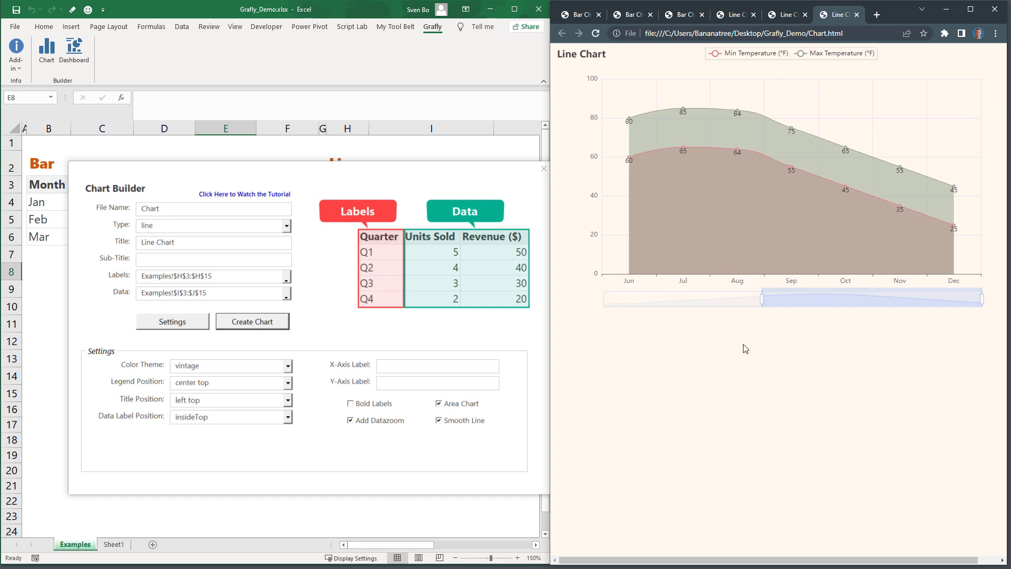
pyautogui.click(287, 226)
pyautogui.click(263, 265)
# Set the labels to the cost categories L3:L8 and the data to M3:M8
pyautogui.click(286, 278)
pyautogui.hscroll(5, 461, 472)
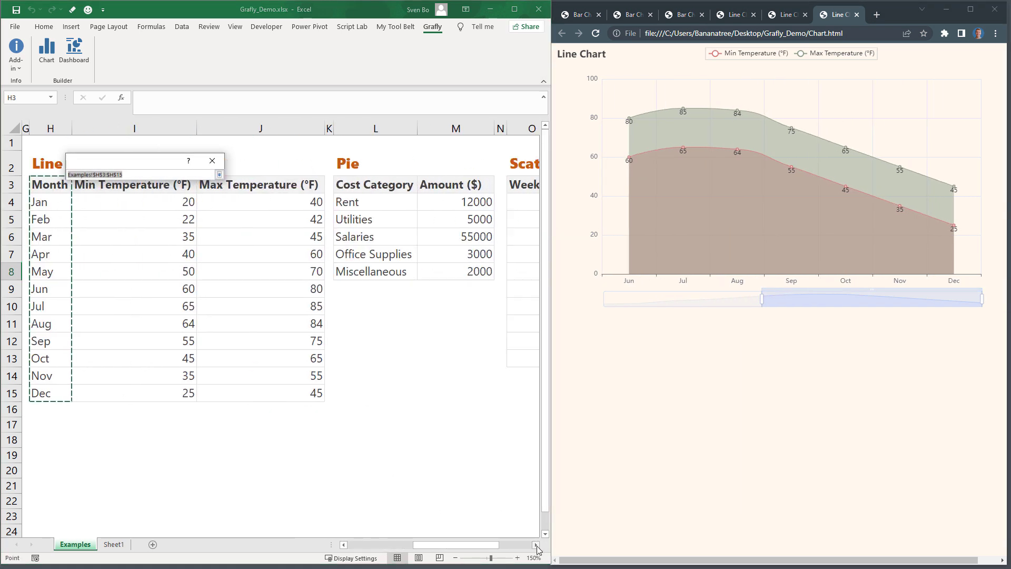
pyautogui.moveTo(52, 188); pyautogui.dragTo(52, 271)
pyautogui.click(219, 174)
pyautogui.click(286, 293)
pyautogui.hscroll(-2, 316, 316)
pyautogui.moveTo(405, 185); pyautogui.dragTo(405, 272)
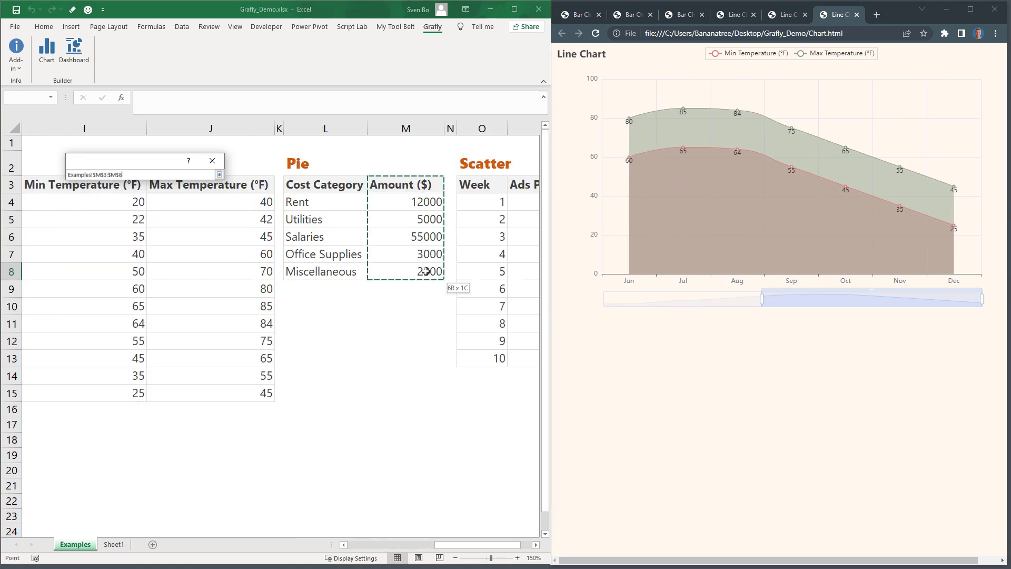
pyautogui.click(219, 174)
# Retitle it 'Pie Chart', apply the infographic theme, and generate it in the browser
pyautogui.doubleClick(149, 242)
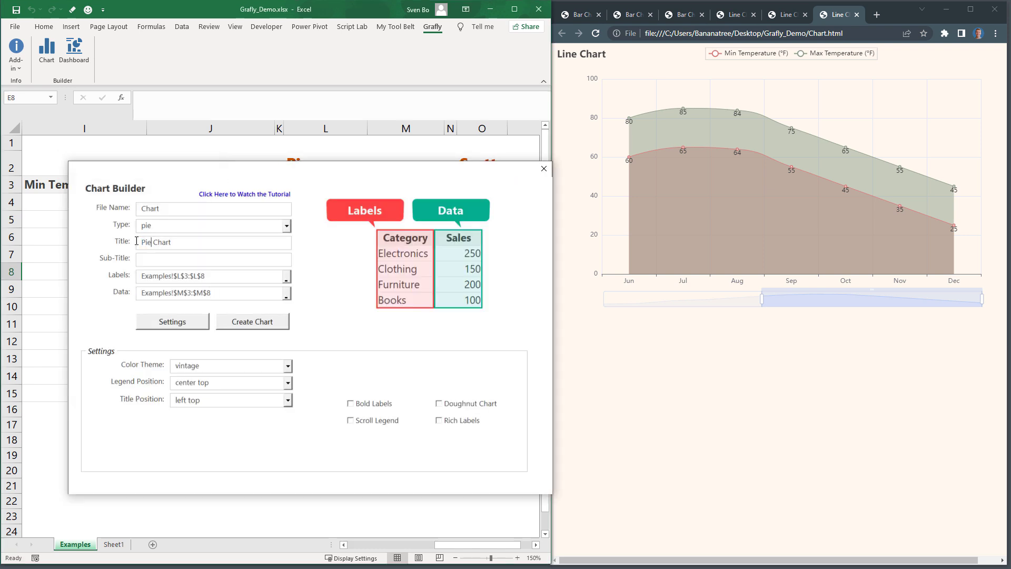
pyautogui.click(287, 366)
pyautogui.click(278, 383)
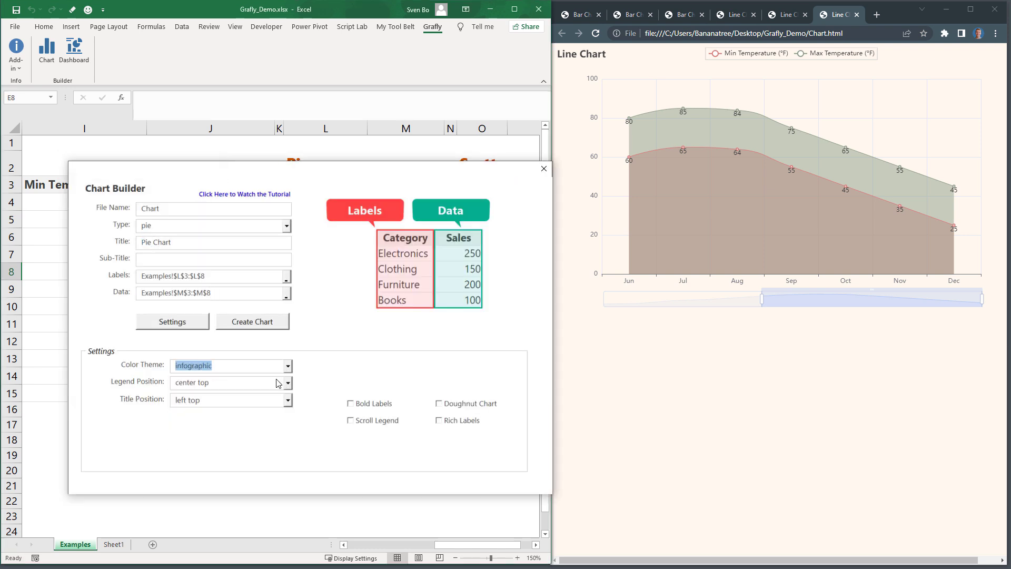
pyautogui.click(269, 325)
pyautogui.click(476, 322)
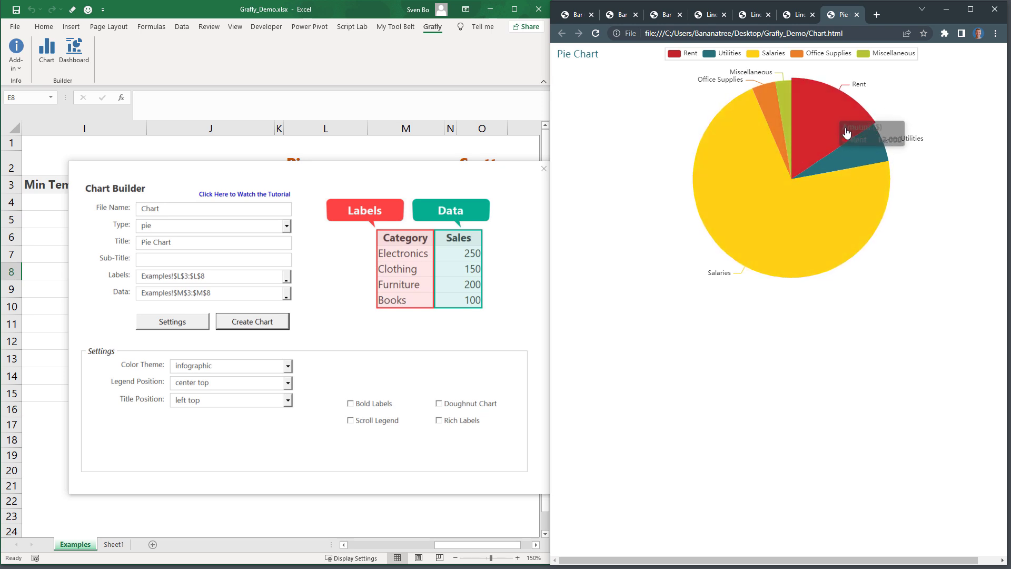
# Regenerate the chart as a labelled doughnut, then hide the Rent and Miscellaneous slices
pyautogui.click(817, 53)
pyautogui.click(773, 53)
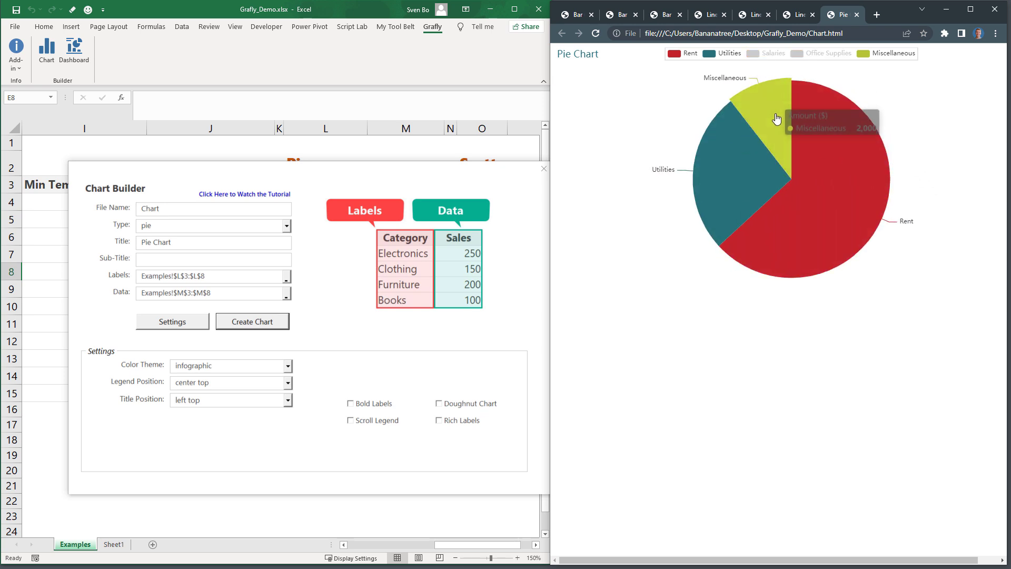
pyautogui.click(440, 403)
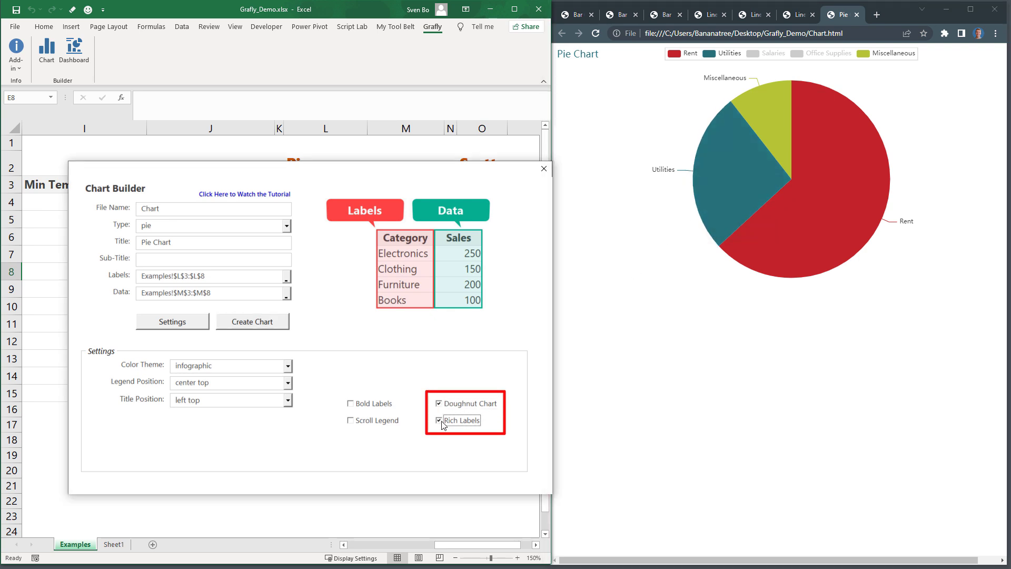
pyautogui.click(251, 321)
pyautogui.click(468, 324)
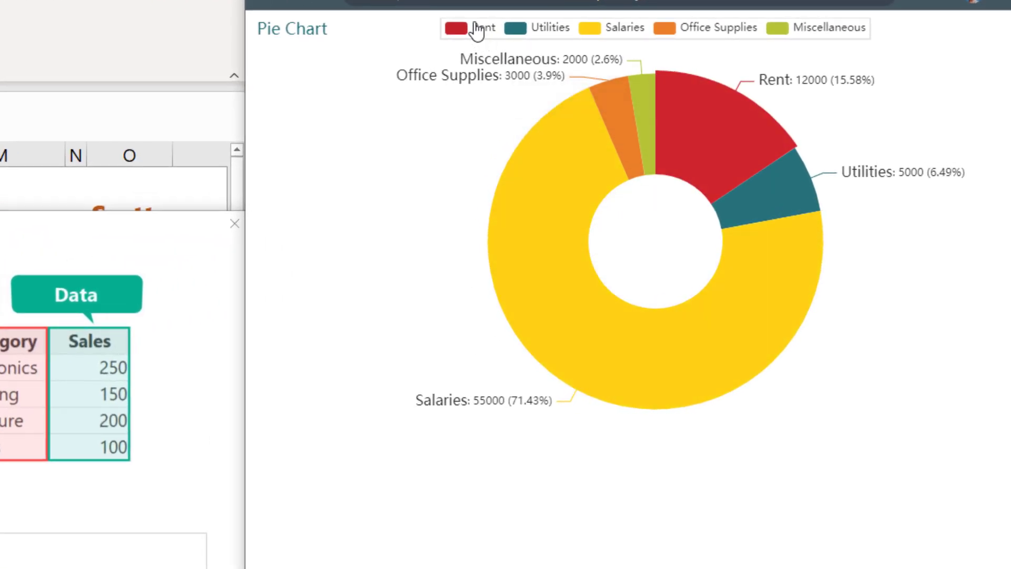
pyautogui.click(479, 32)
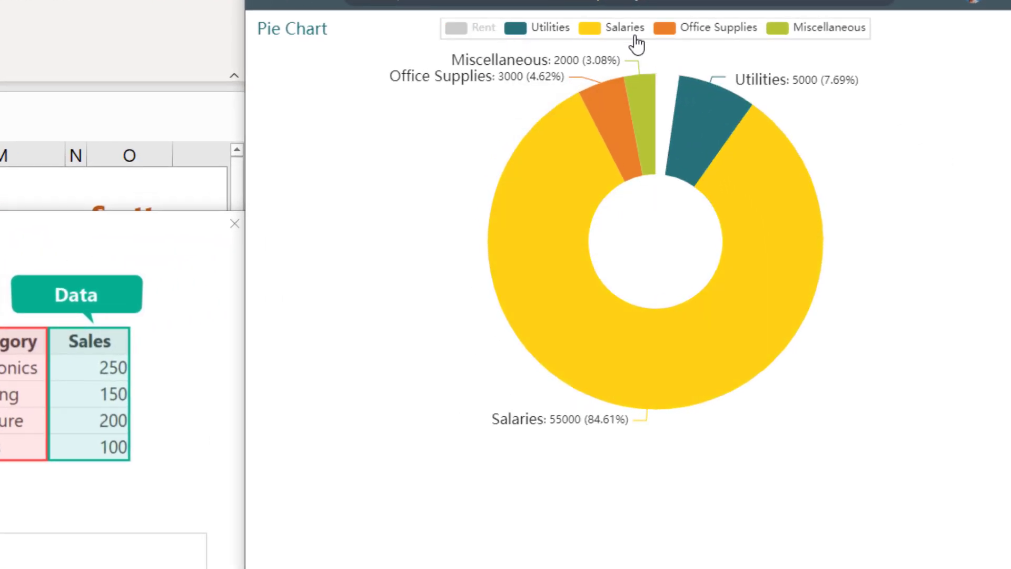
pyautogui.click(812, 33)
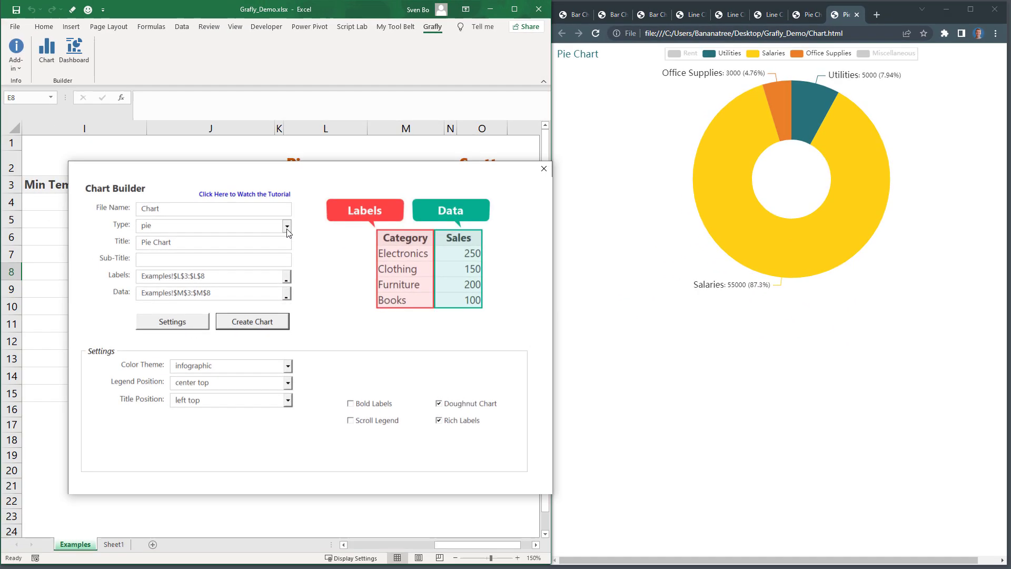
# Generate a table-type output of L3:M8 titled 'Data Table' in the browser
pyautogui.click(286, 225)
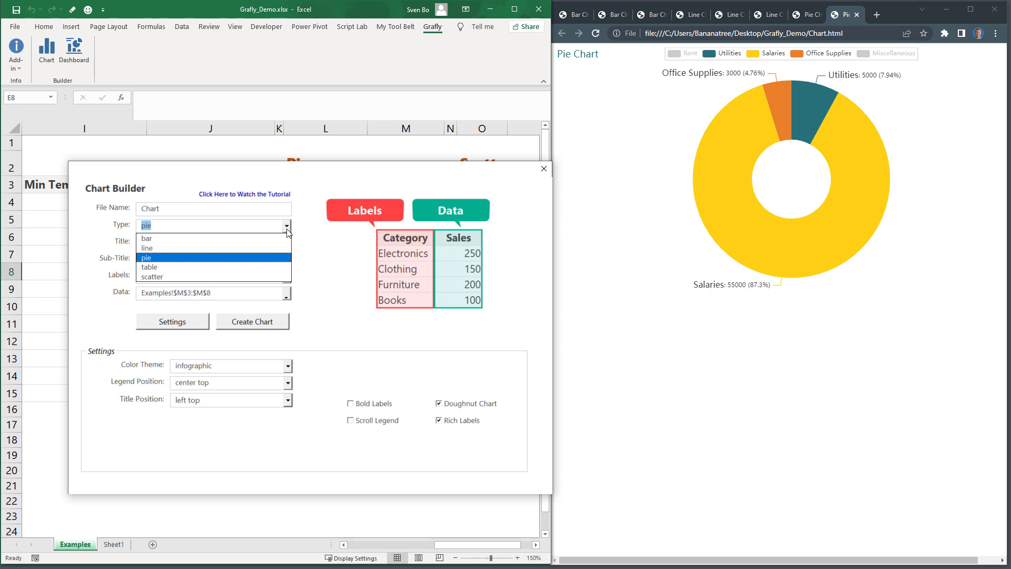
pyautogui.click(249, 267)
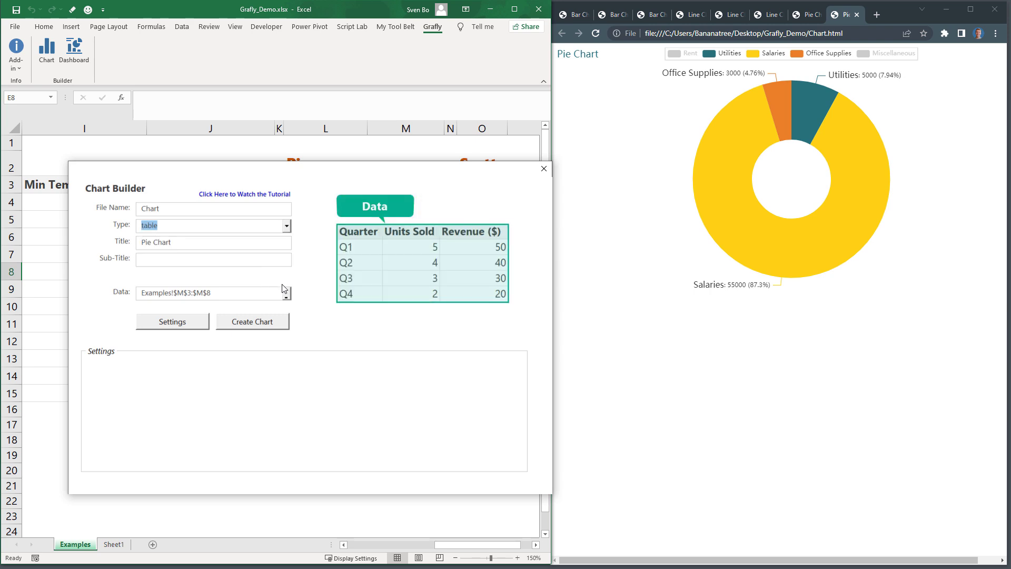
pyautogui.click(288, 297)
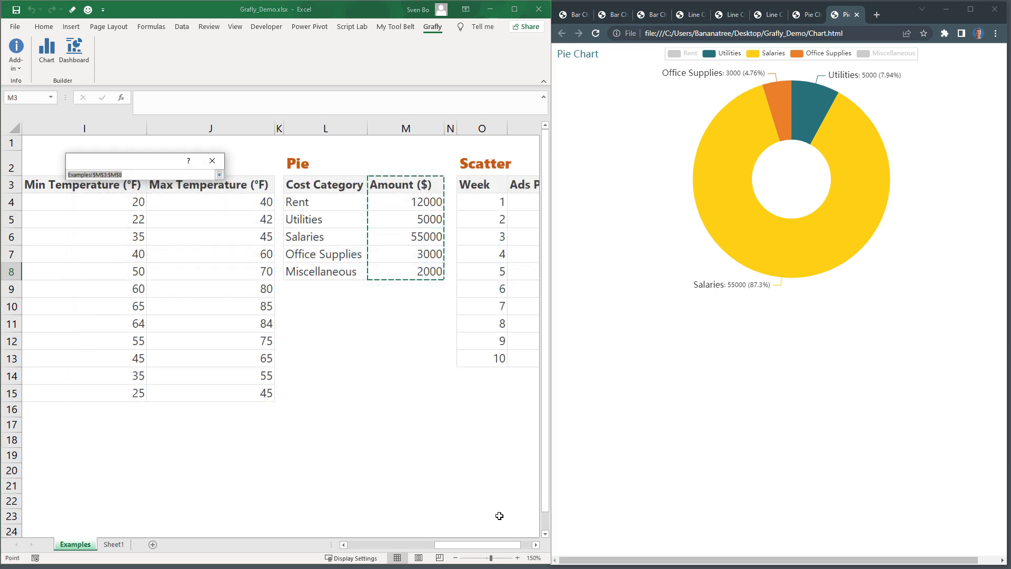
pyautogui.moveTo(315, 192); pyautogui.dragTo(418, 271)
pyautogui.click(218, 176)
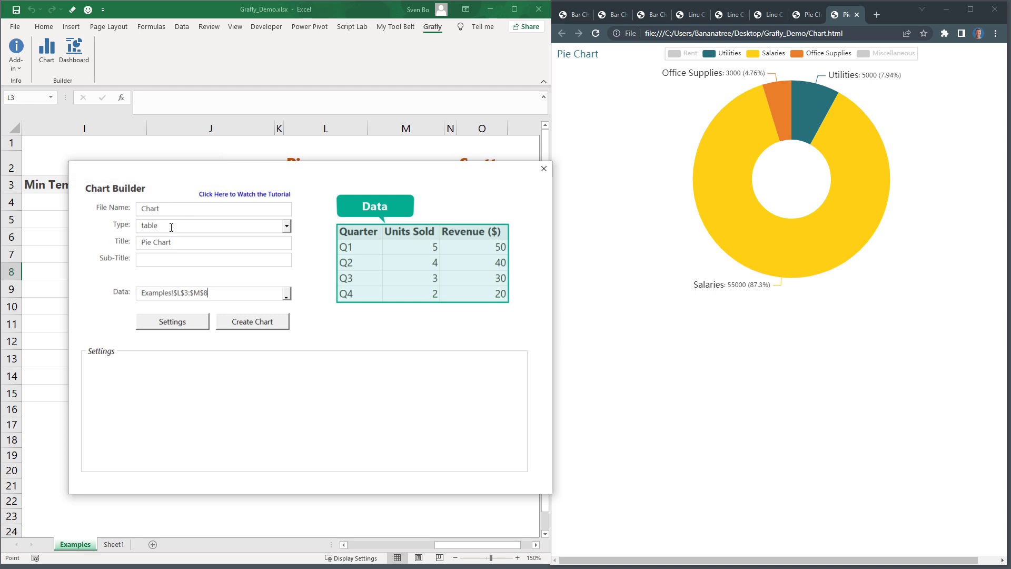
pyautogui.moveTo(177, 243); pyautogui.dragTo(130, 244)
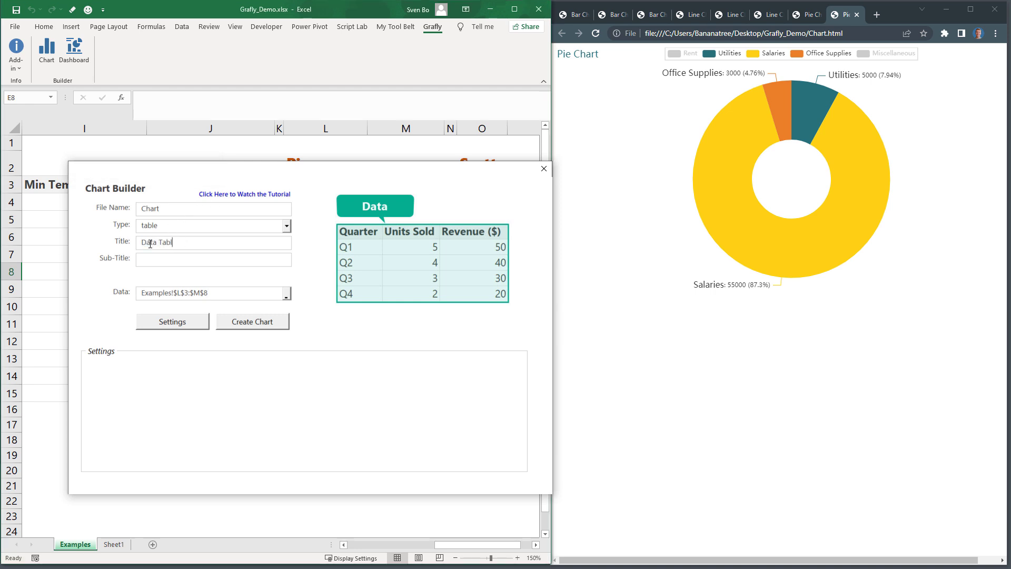
pyautogui.click(247, 327)
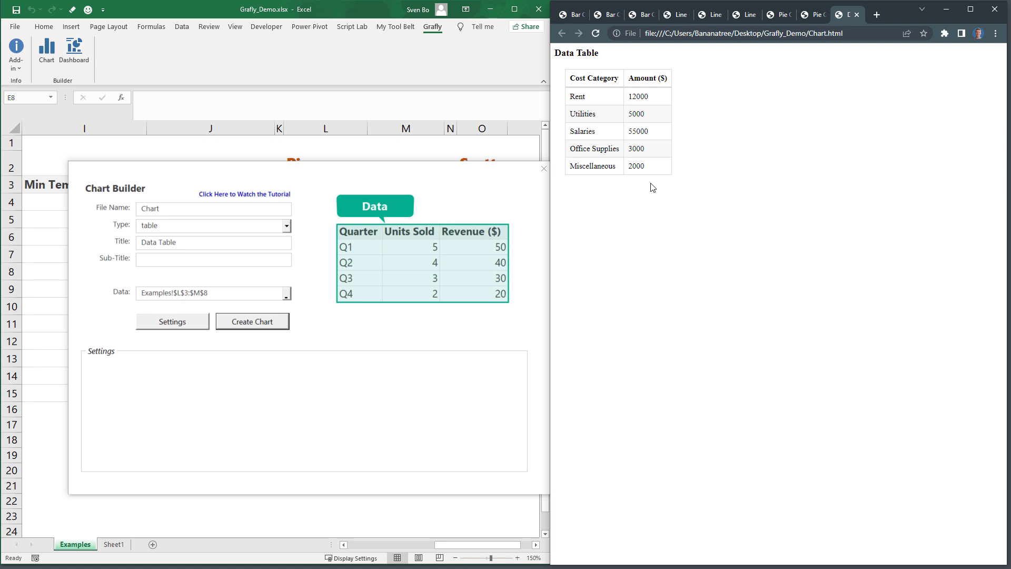
# Switch the type to scatter, title it 'Scatter Plot', and set the X-axis to P3:P13
pyautogui.click(287, 226)
pyautogui.click(246, 281)
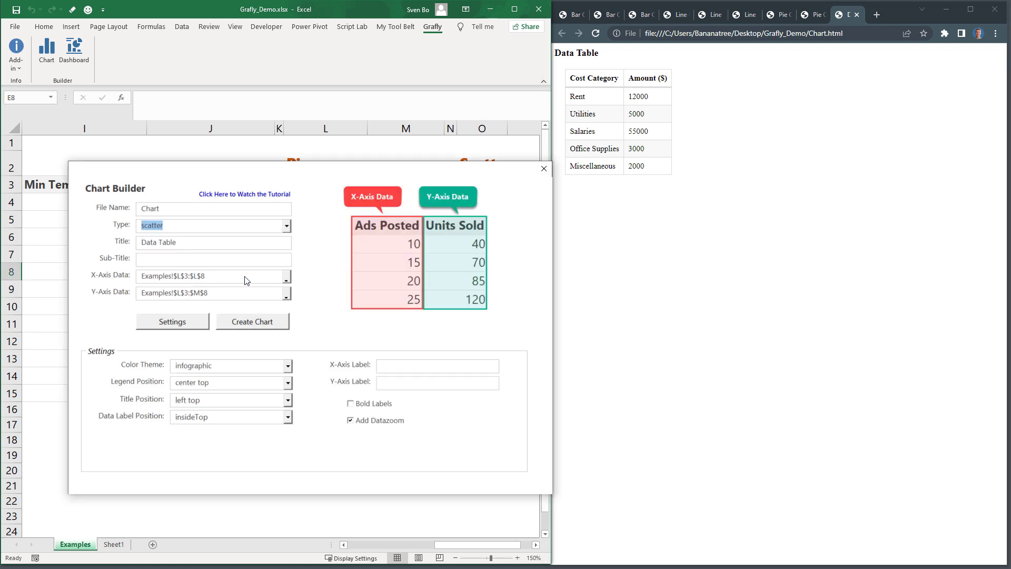
pyautogui.moveTo(185, 241); pyautogui.dragTo(134, 241)
pyautogui.write('Scatter Plot')
pyautogui.click(288, 279)
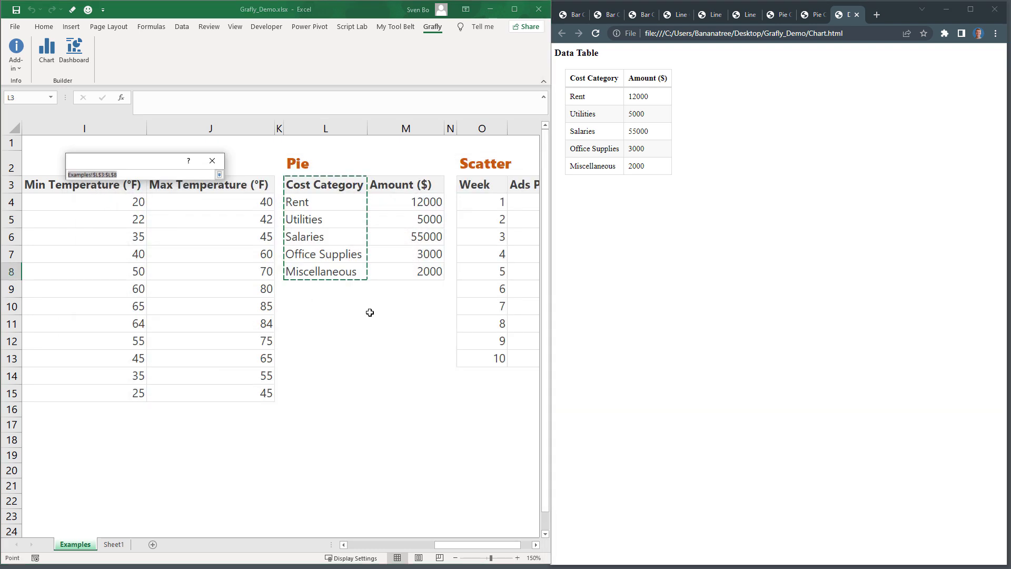
pyautogui.hscroll(1, 316, 316)
pyautogui.moveTo(417, 179); pyautogui.dragTo(419, 352)
pyautogui.press('Return')
# Set the Y-axis to Q3:Q13, generate the plot, and zoom the x-axis to about 20–38.63
pyautogui.click(286, 294)
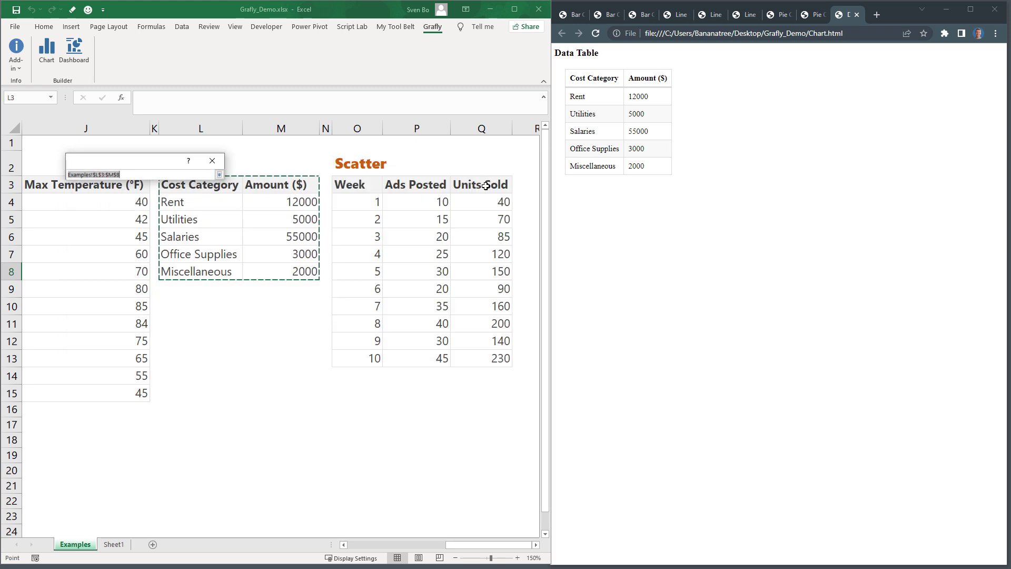
pyautogui.moveTo(485, 185); pyautogui.dragTo(484, 351)
pyautogui.press('Return')
pyautogui.click(173, 322)
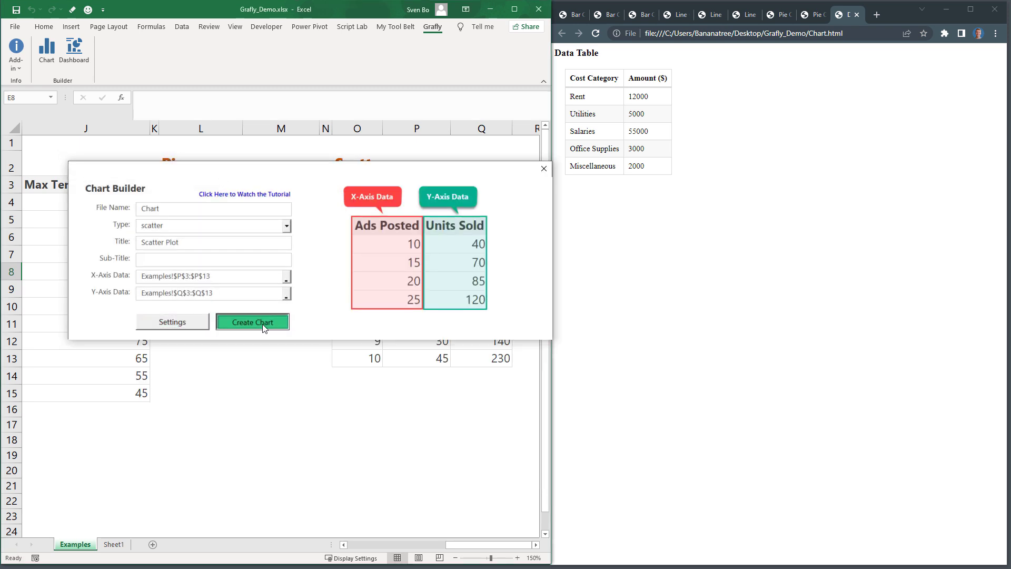
pyautogui.click(252, 322)
pyautogui.click(481, 322)
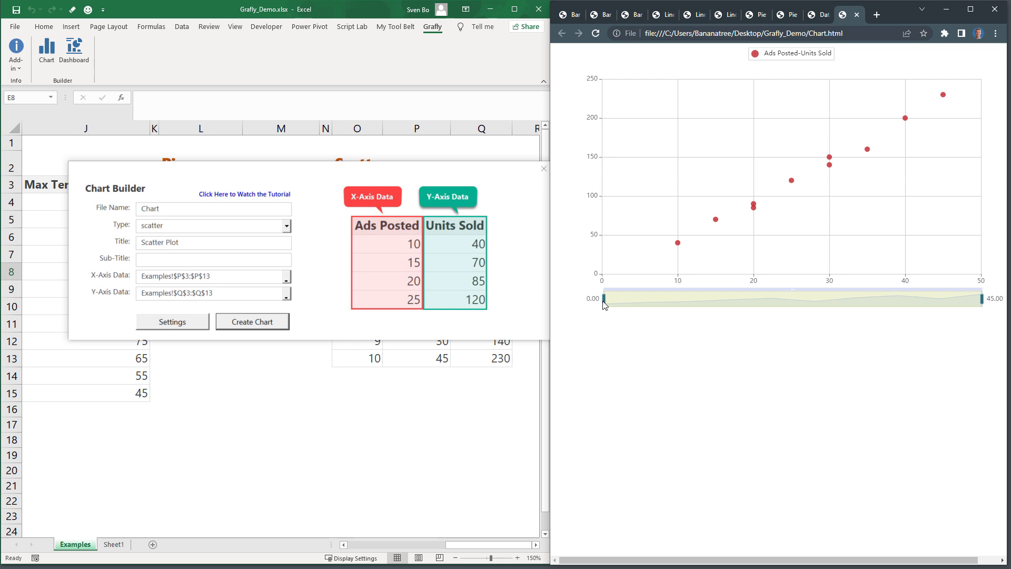
pyautogui.moveTo(604, 298); pyautogui.dragTo(774, 299)
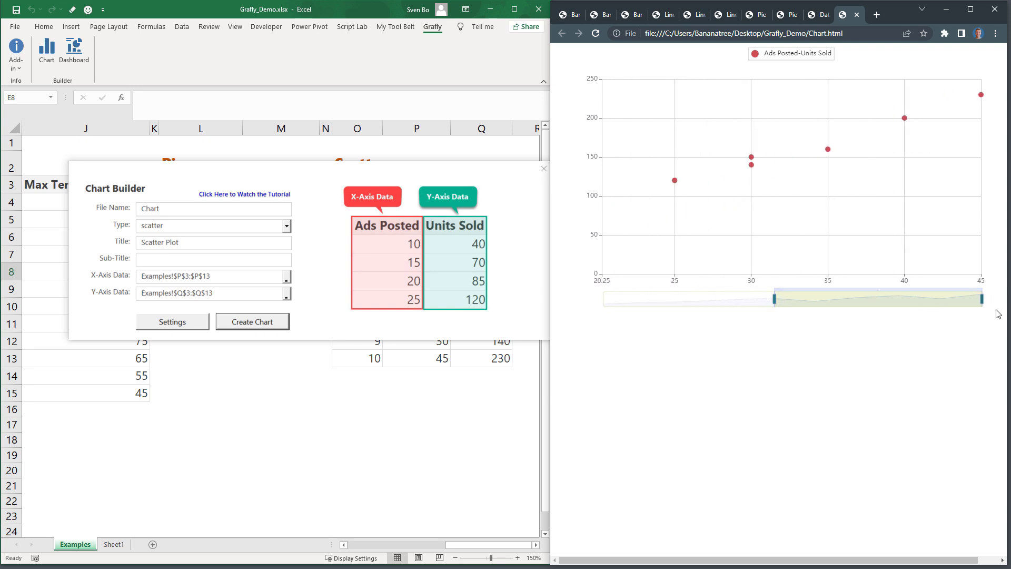
pyautogui.moveTo(981, 299); pyautogui.dragTo(927, 299)
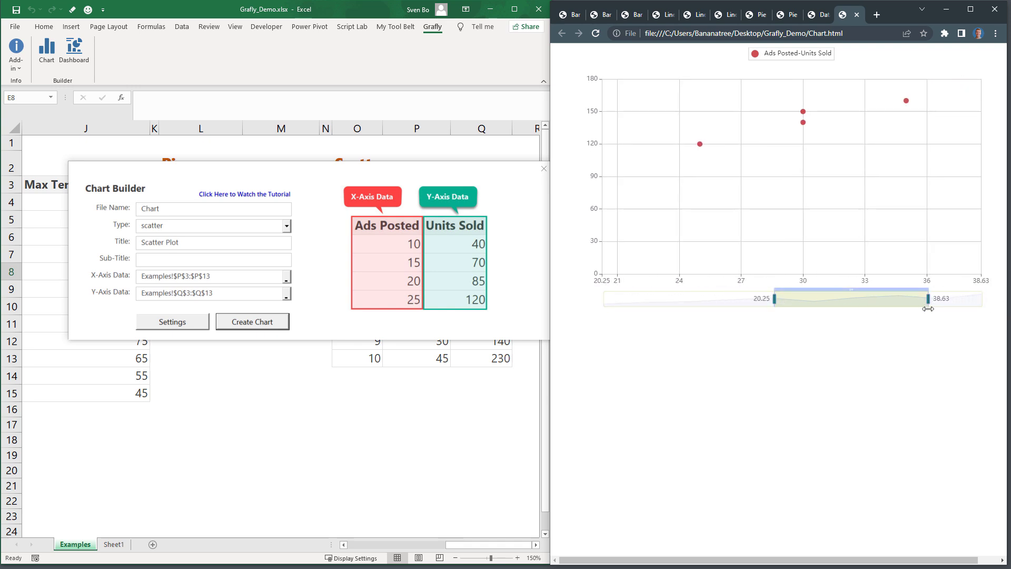
# Close the chart builder, minimize Excel, and move and enlarge the File Explorer window
pyautogui.click(544, 168)
pyautogui.click(489, 8)
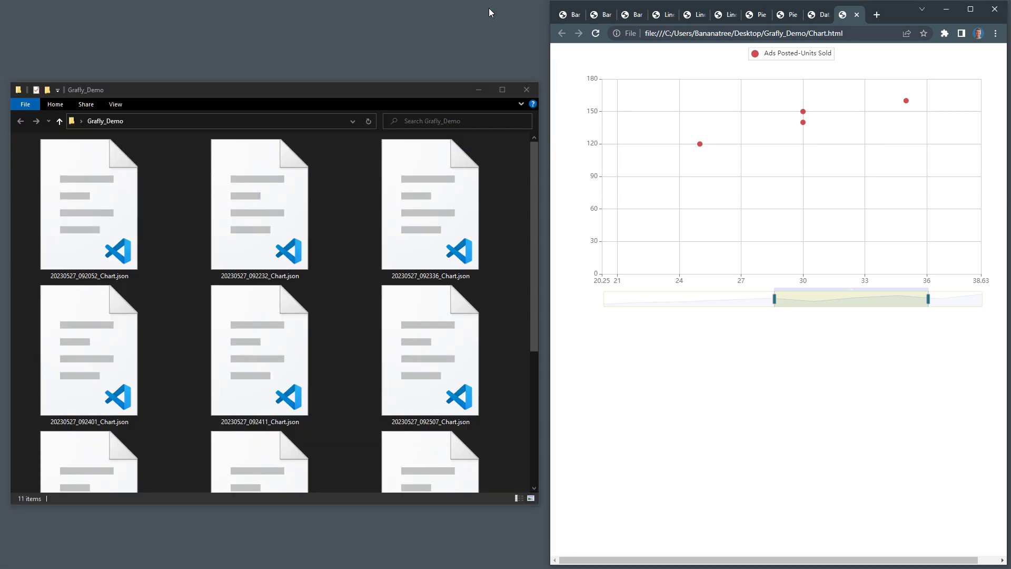
pyautogui.moveTo(435, 94); pyautogui.dragTo(439, 20)
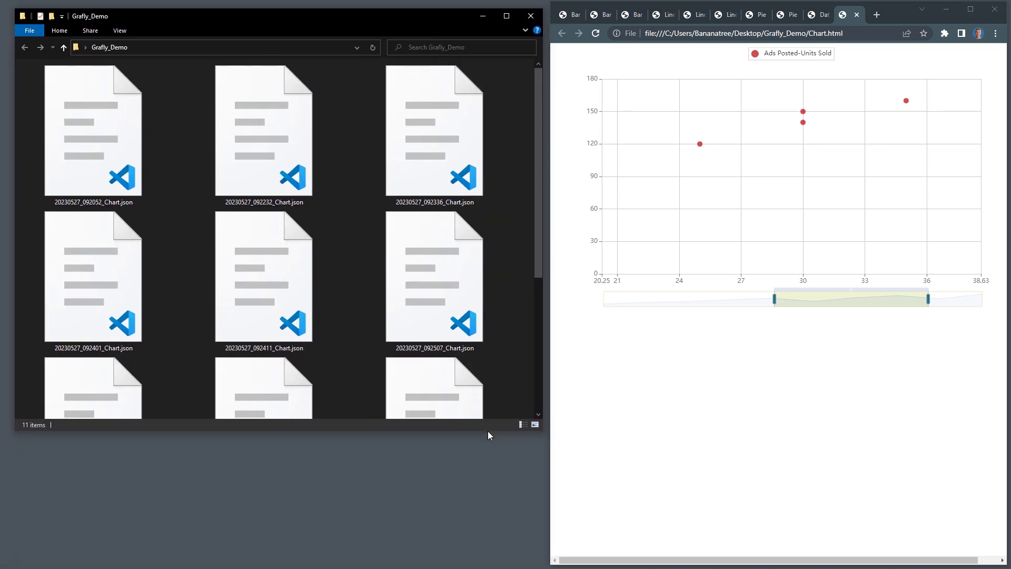
pyautogui.moveTo(487, 431); pyautogui.dragTo(490, 537)
pyautogui.moveTo(539, 350); pyautogui.dragTo(537, 442)
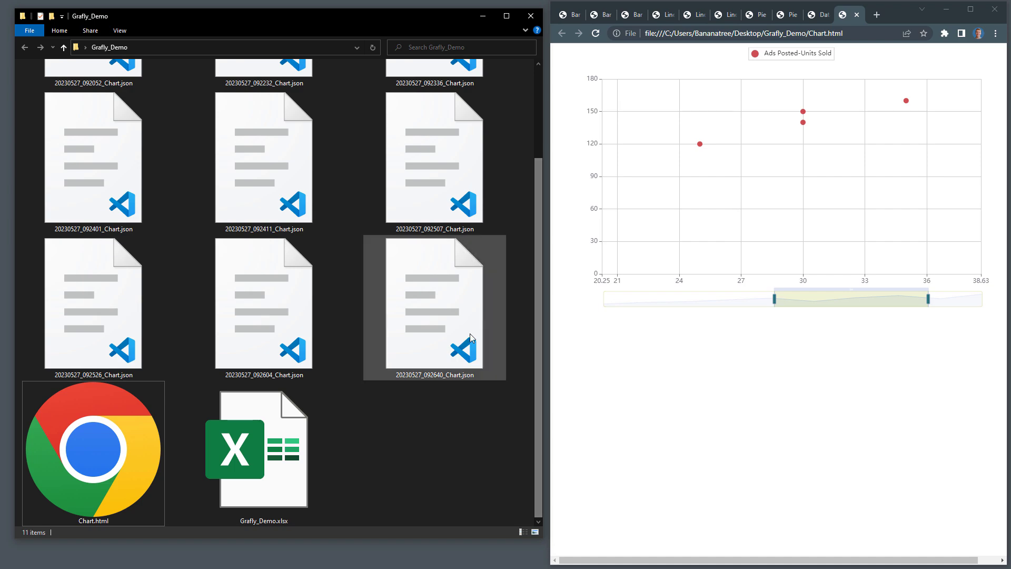
# Inspect 20230527_092640_Chart.json in its editor, close it, and return to Excel
pyautogui.doubleClick(453, 302)
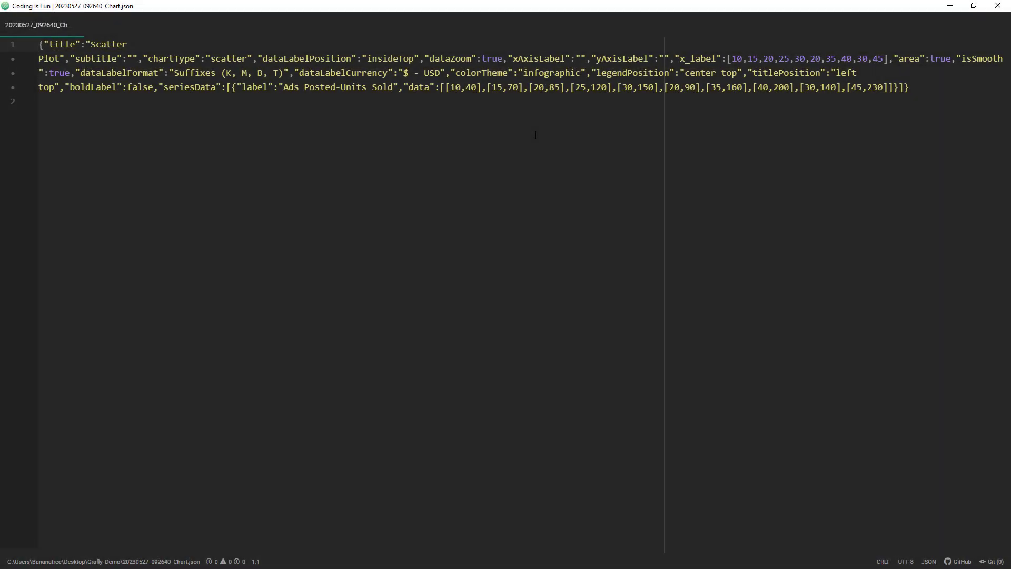
pyautogui.click(1003, 6)
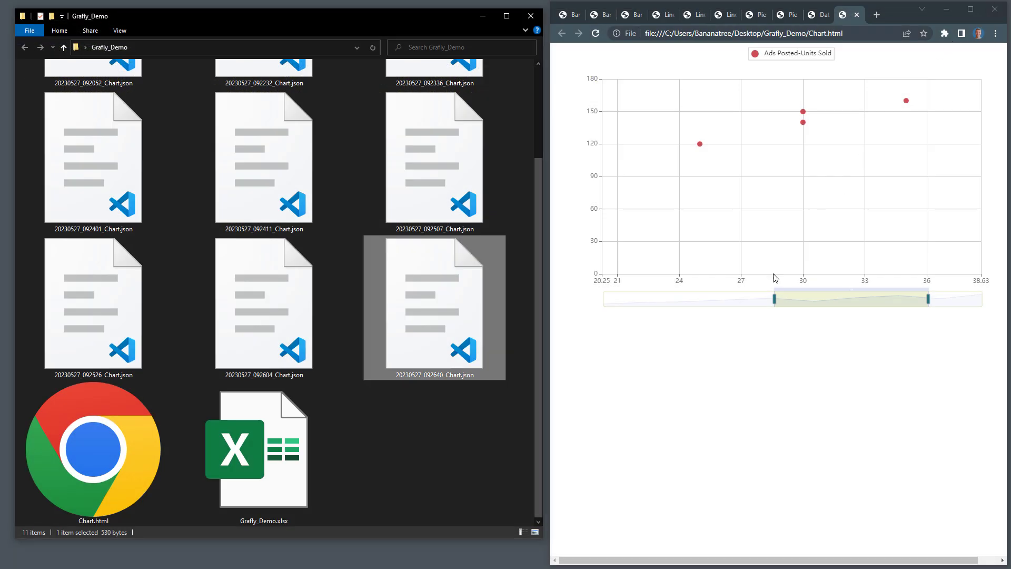
pyautogui.hotkey('alt', 'Tab')
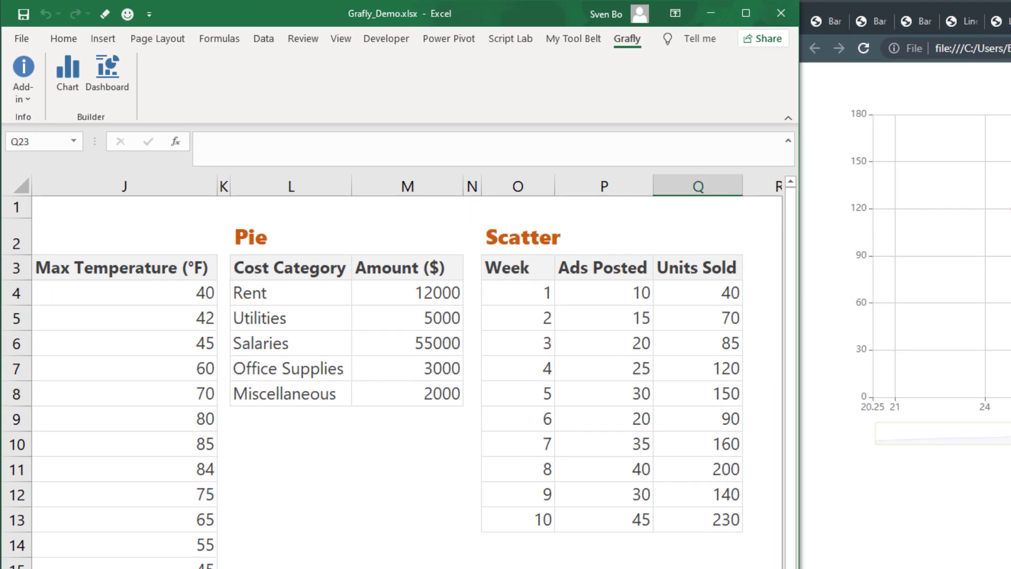
# Load all nine chart JSON files into the Grafly Dashboard Builder
pyautogui.click(108, 74)
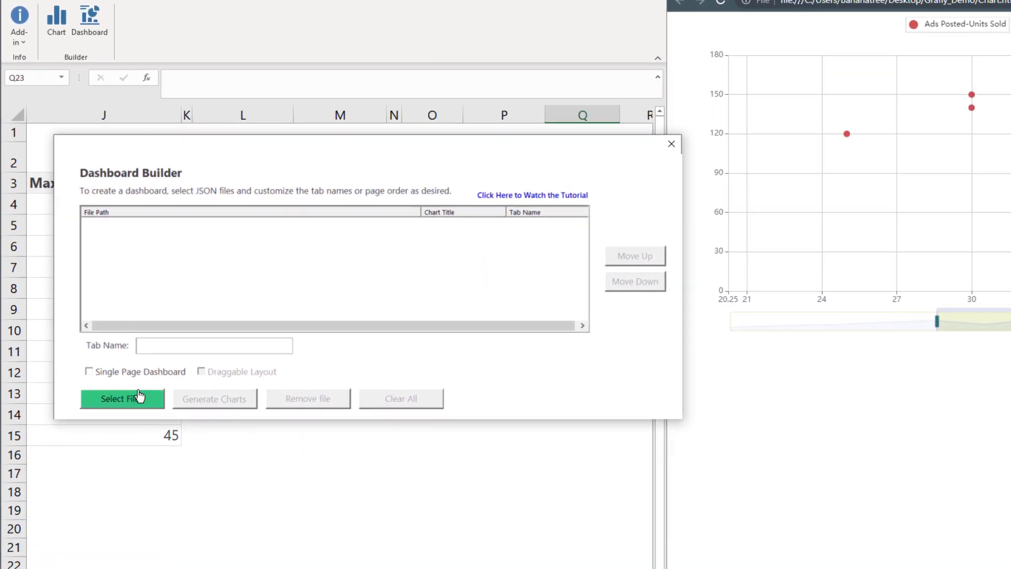
pyautogui.click(139, 397)
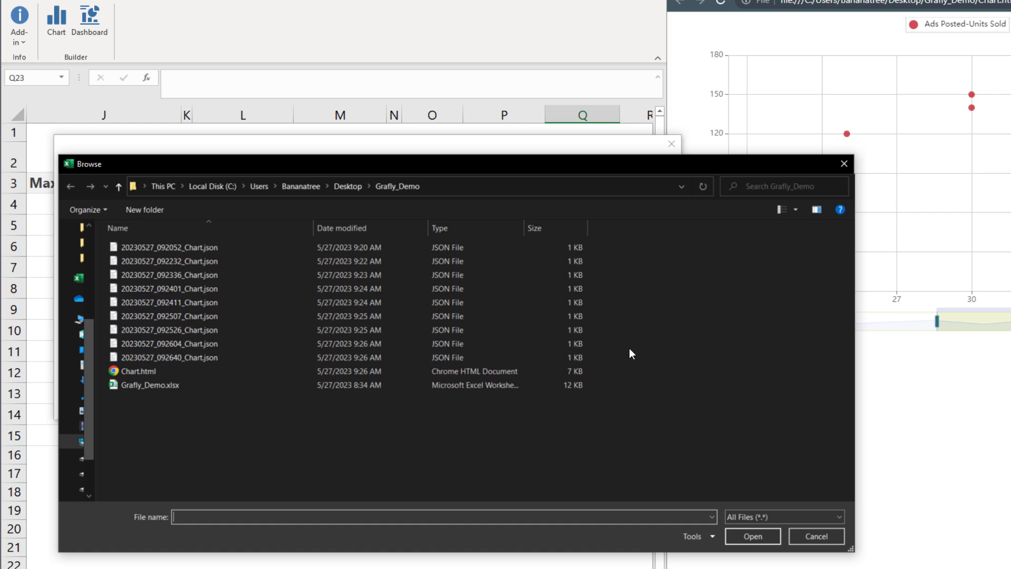
pyautogui.moveTo(630, 348); pyautogui.dragTo(189, 246)
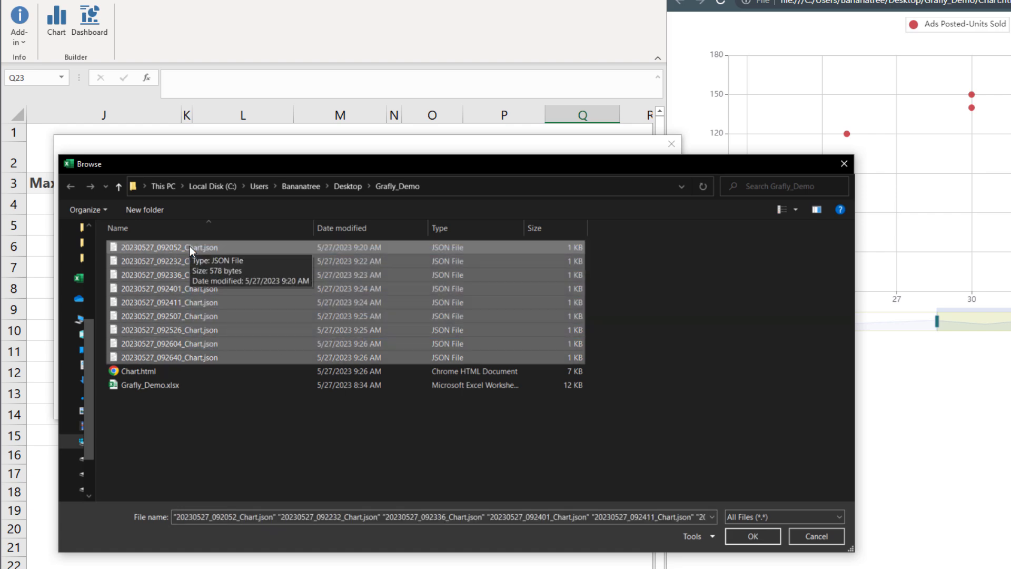
pyautogui.click(738, 530)
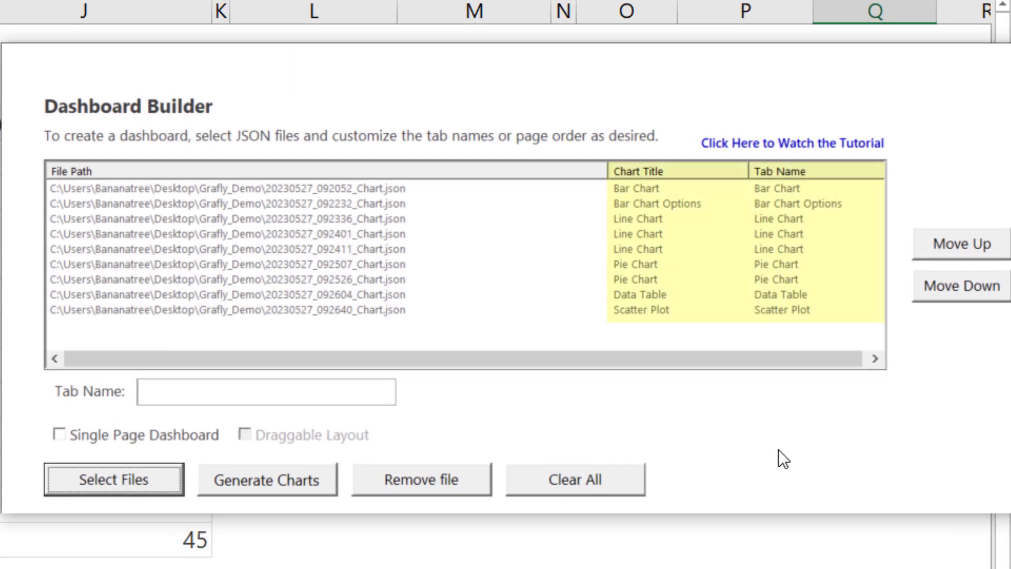
# Rename the 092401 entry's tab 'Another Line Chart' and move it to the end of the list
pyautogui.click(799, 238)
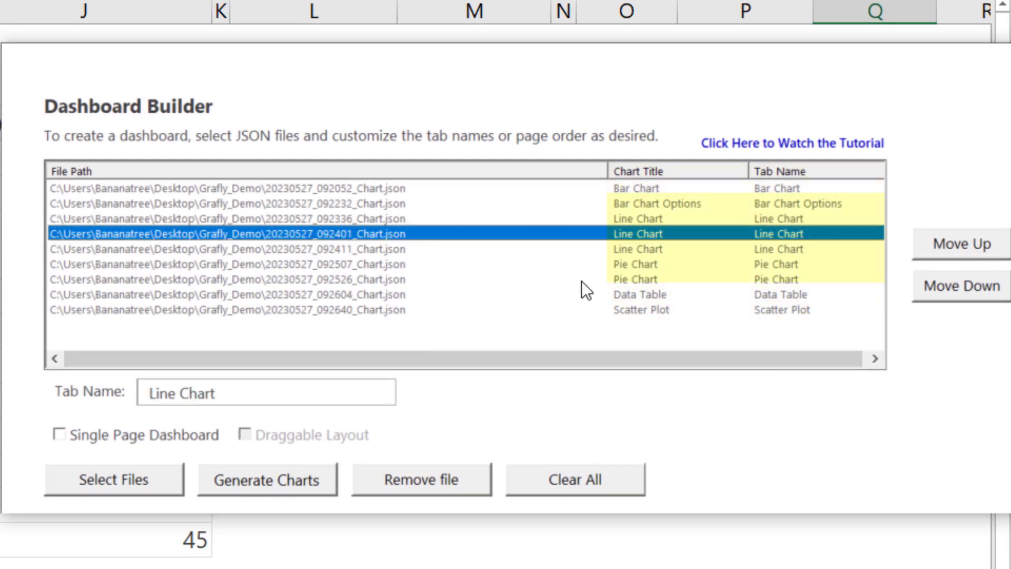
pyautogui.click(311, 392)
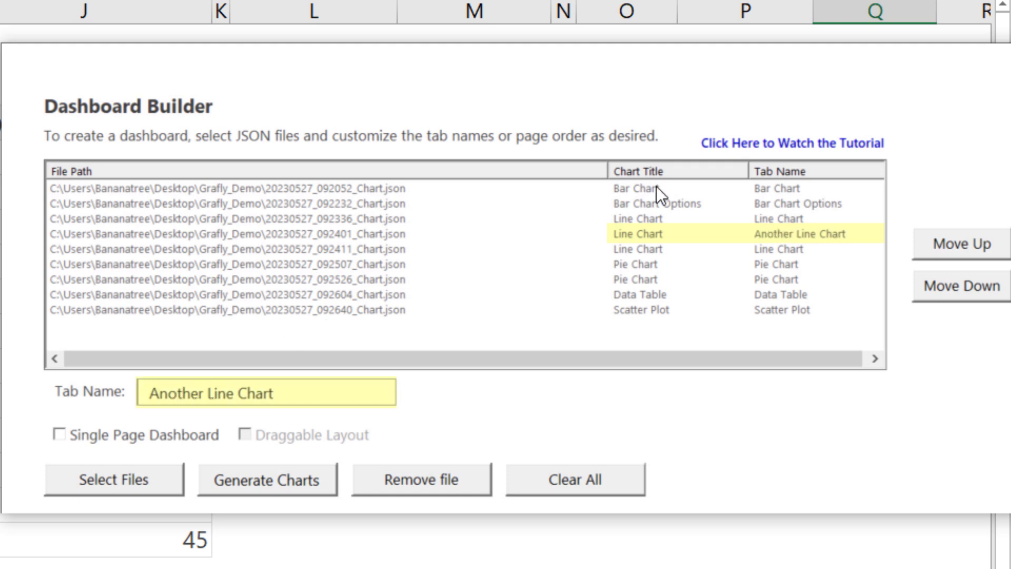
pyautogui.click(773, 244)
pyautogui.click(808, 234)
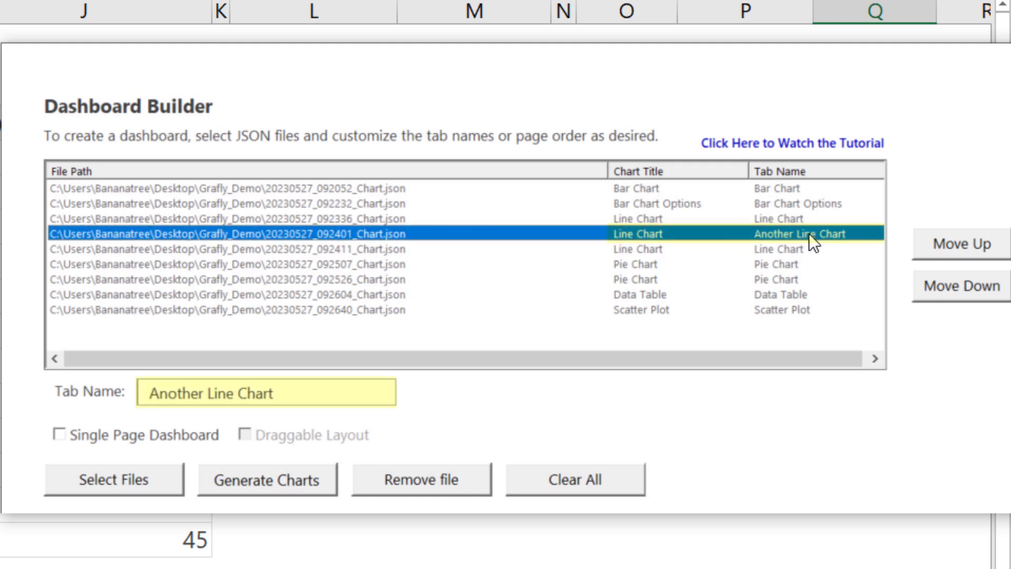
pyautogui.click(946, 287)
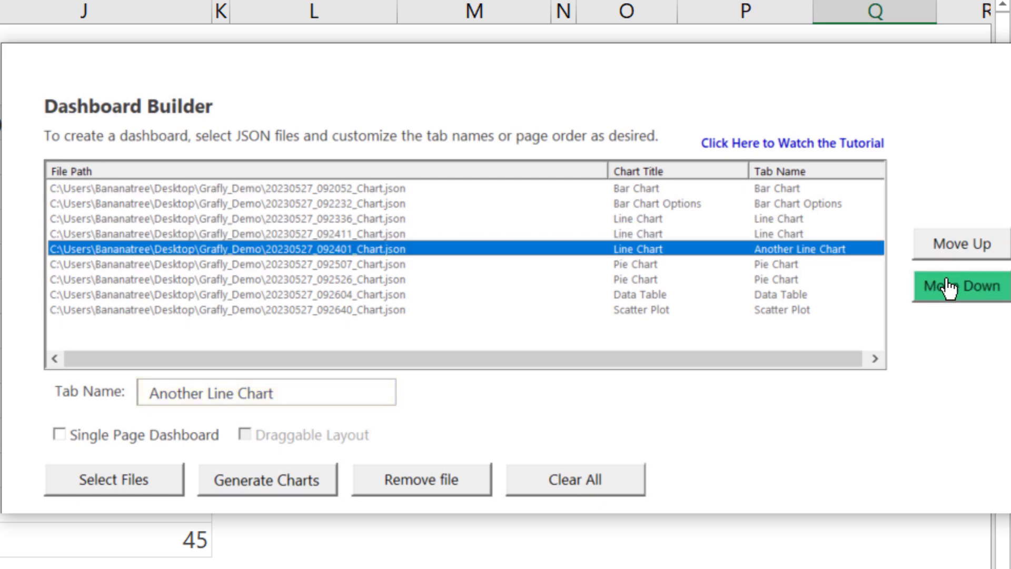
pyautogui.click(946, 287)
pyautogui.click(947, 287)
pyautogui.click(946, 287)
pyautogui.click(946, 287)
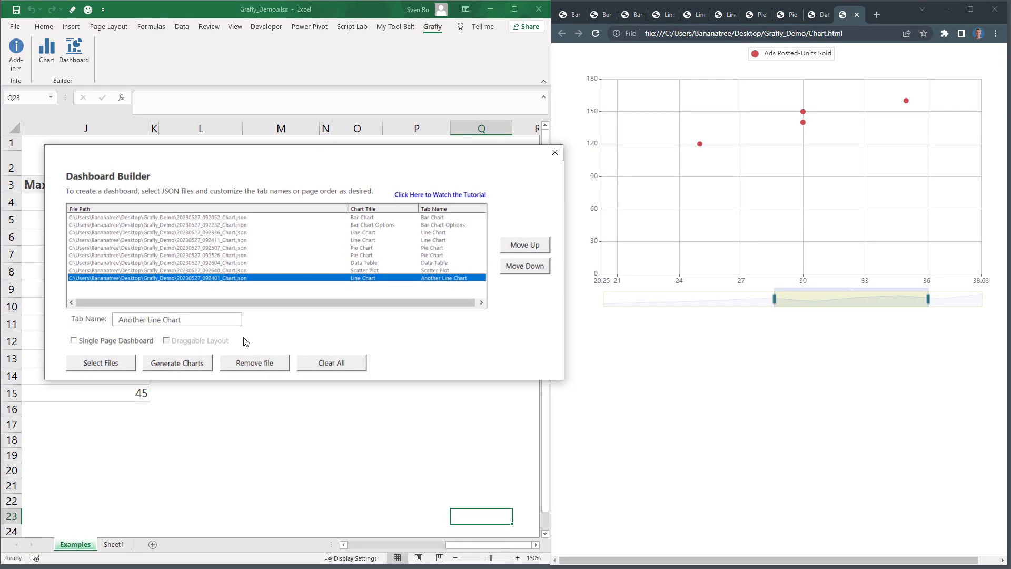
# Generate the tabbed dashboard, allow its content, and widen the browser
pyautogui.click(210, 378)
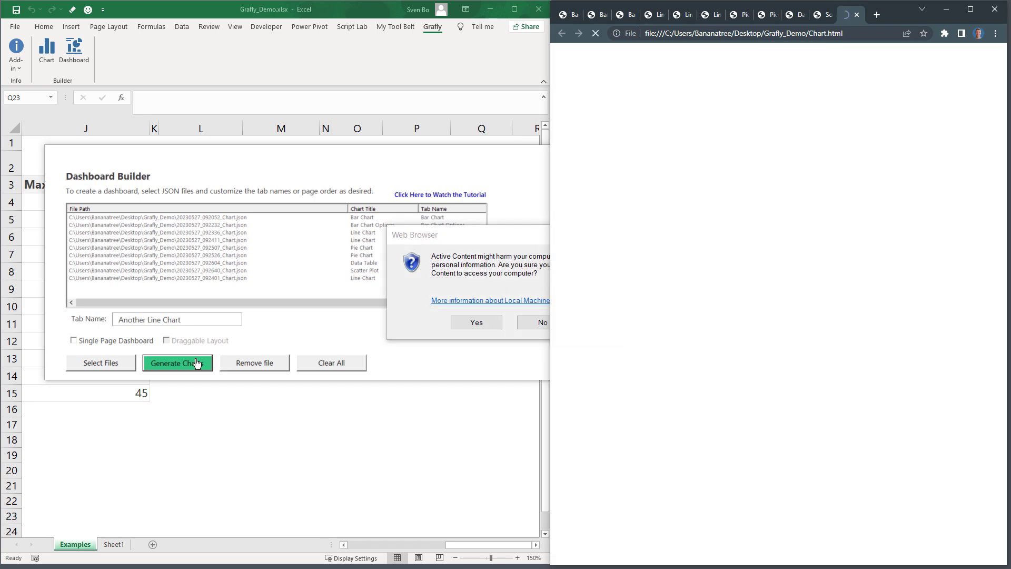
pyautogui.click(478, 322)
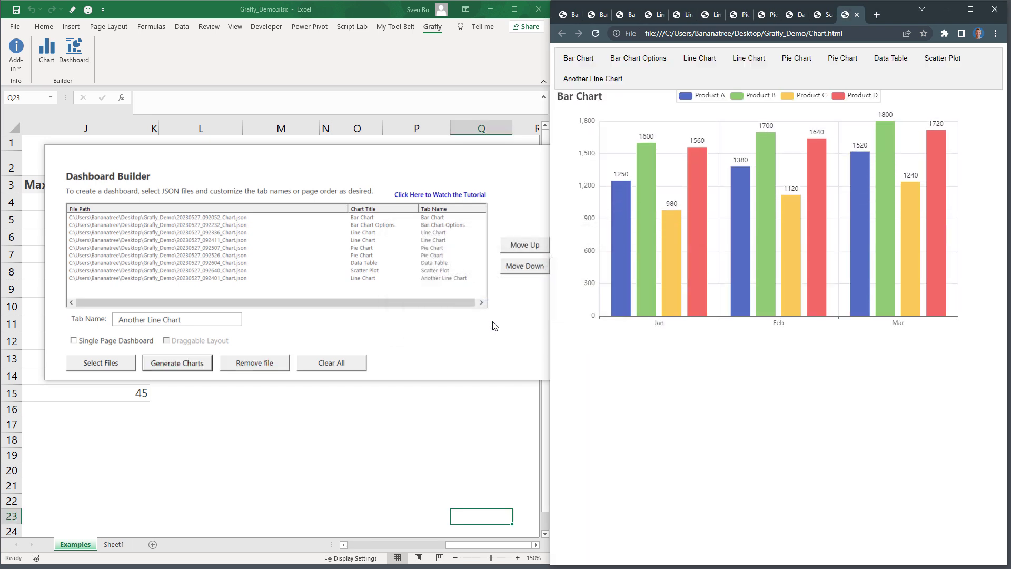
pyautogui.moveTo(548, 320); pyautogui.dragTo(9, 311)
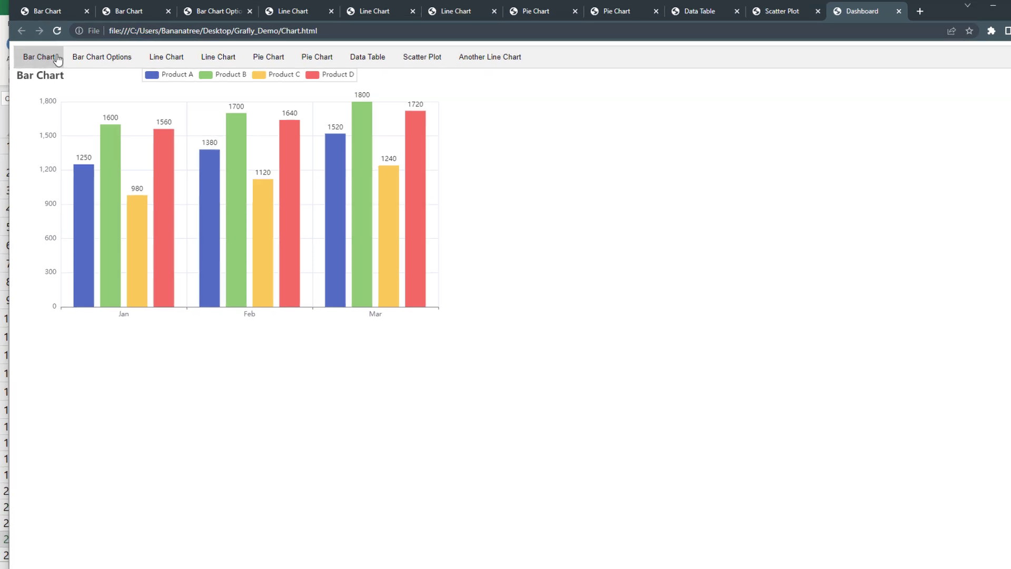
# View each tab from Bar Chart Options through Another Line Chart, then shrink the browser back
pyautogui.click(99, 58)
pyautogui.click(161, 58)
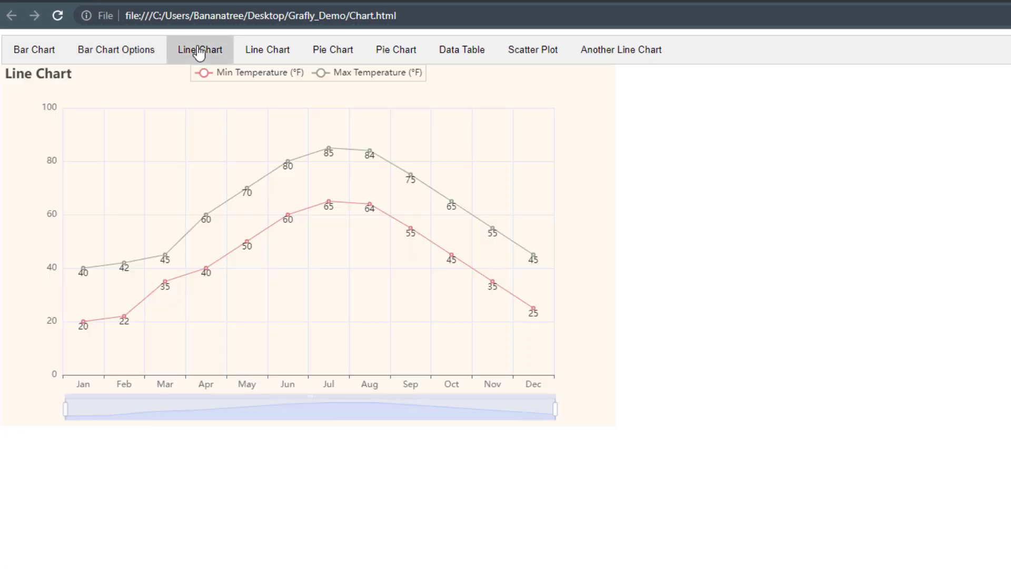
pyautogui.click(269, 50)
pyautogui.click(332, 50)
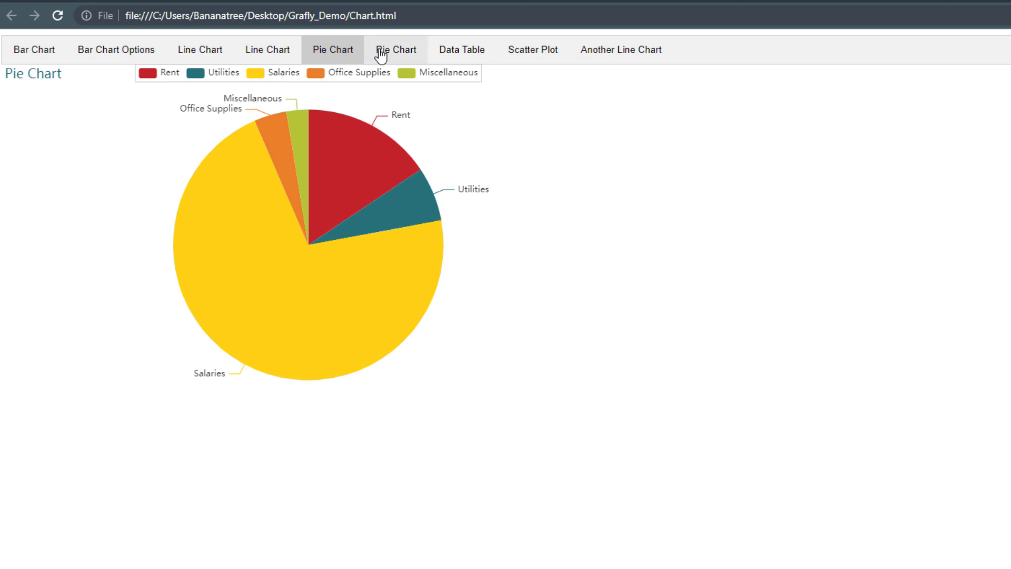
pyautogui.click(389, 53)
pyautogui.click(462, 52)
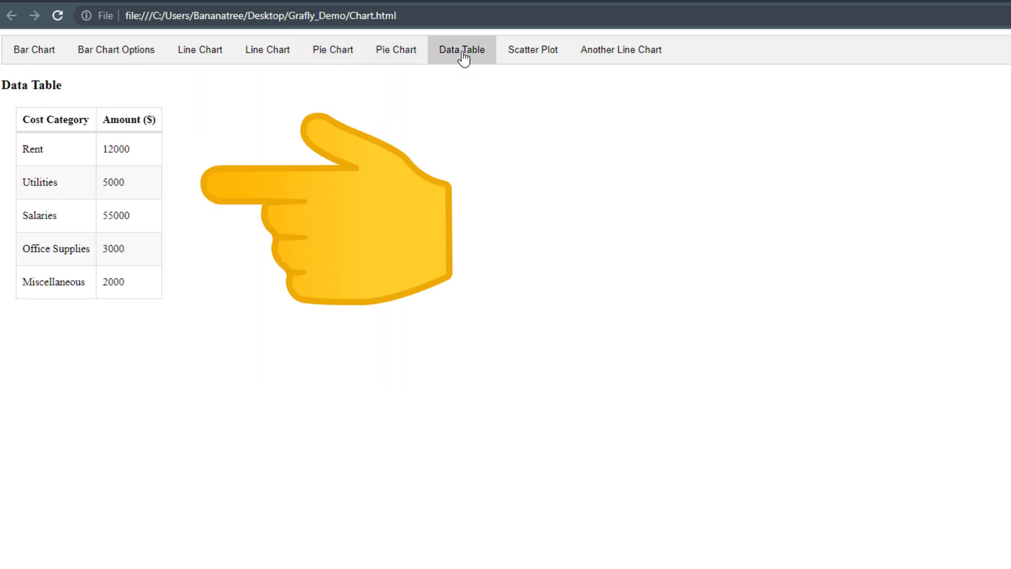
pyautogui.click(538, 57)
pyautogui.click(628, 59)
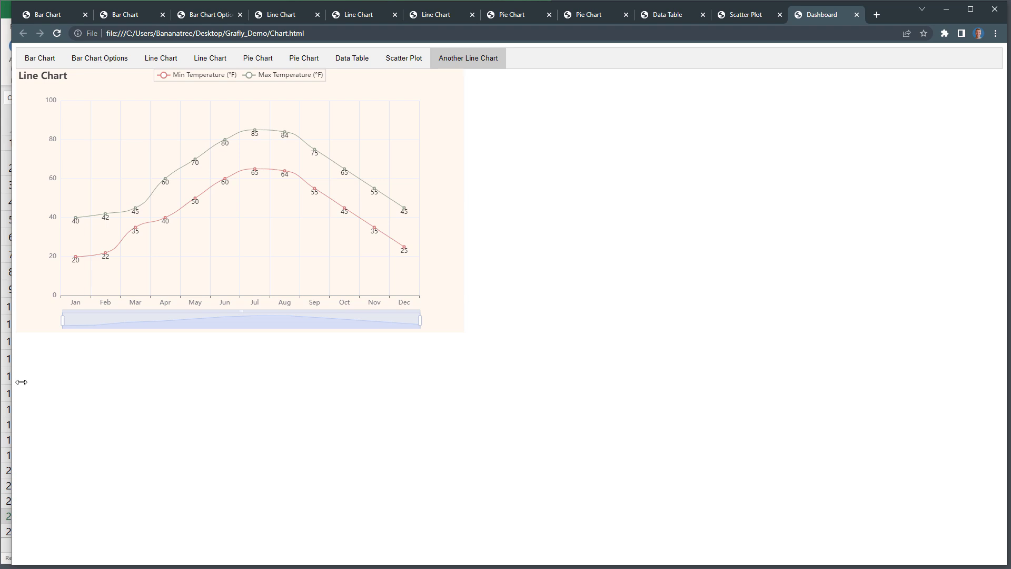
pyautogui.moveTo(21, 381); pyautogui.dragTo(550, 374)
# Generate a single-page dashboard without the Scatter Plot file and maximize the browser
pyautogui.click(74, 340)
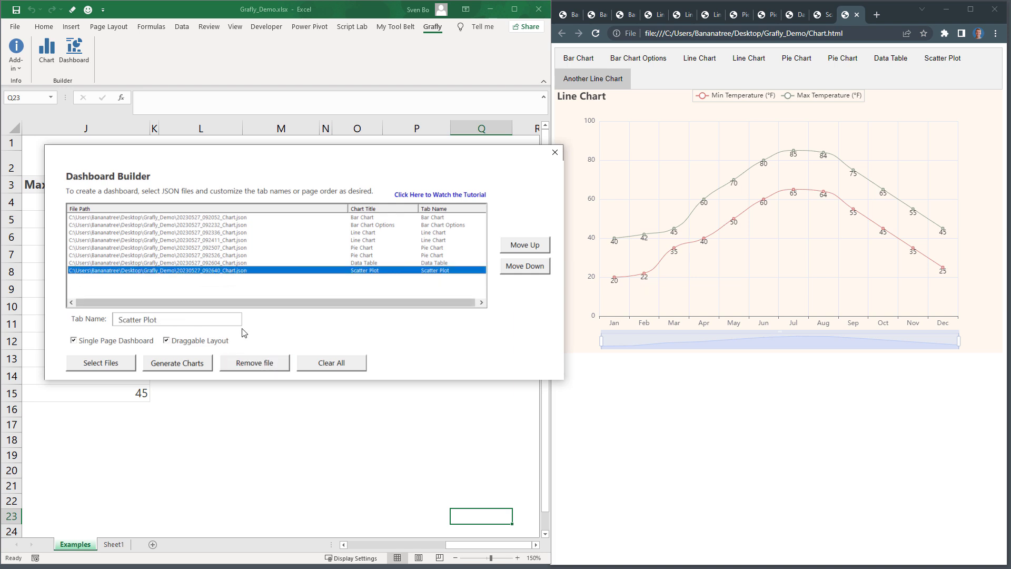
pyautogui.click(249, 365)
pyautogui.click(200, 365)
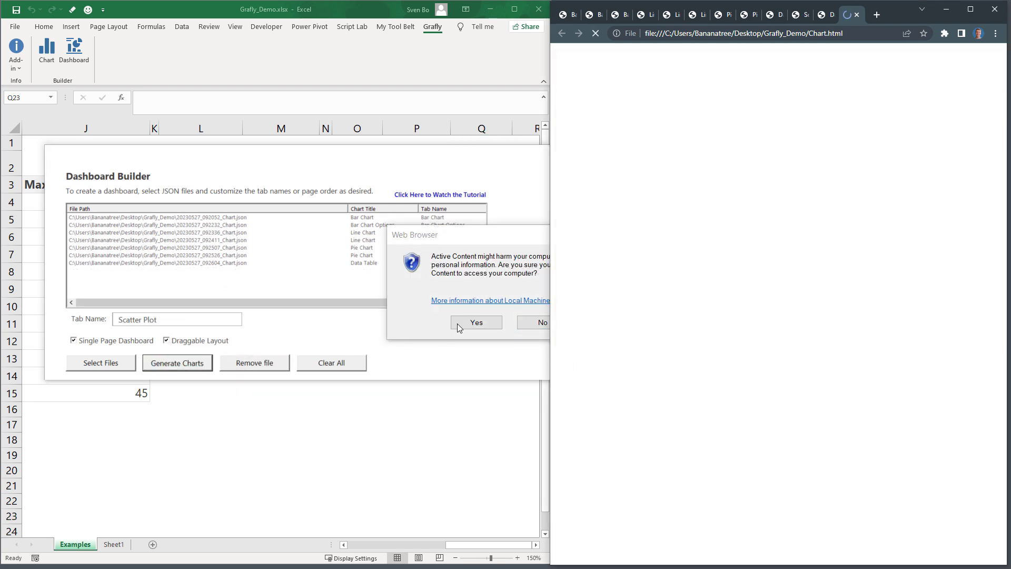
pyautogui.click(474, 321)
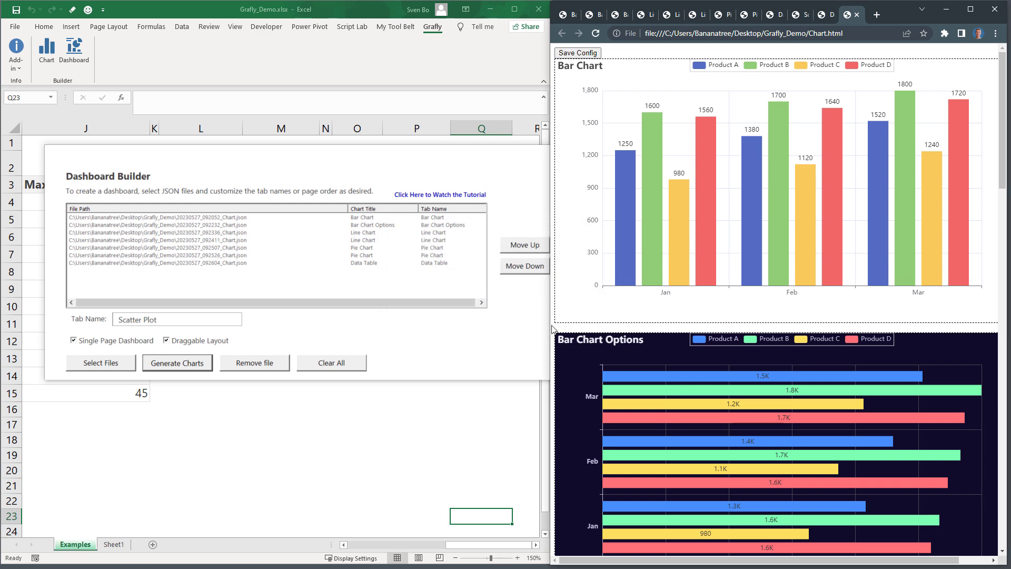
pyautogui.moveTo(553, 329); pyautogui.dragTo(3, 297)
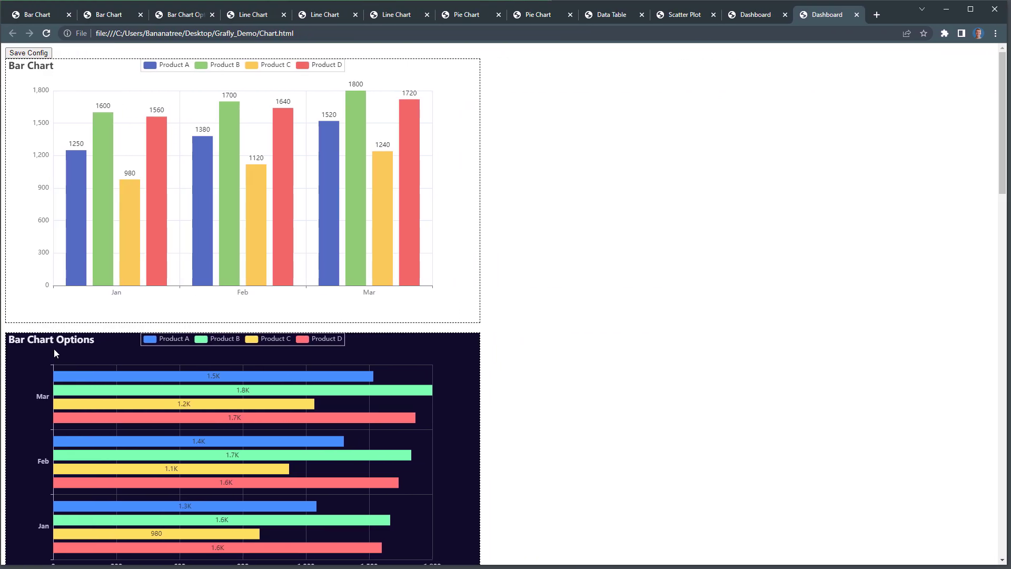
# Place Bar Chart beside Bar Chart Options and widen Line Chart below them
pyautogui.moveTo(56, 353); pyautogui.dragTo(535, 71)
pyautogui.scroll(-5, 530, 355)
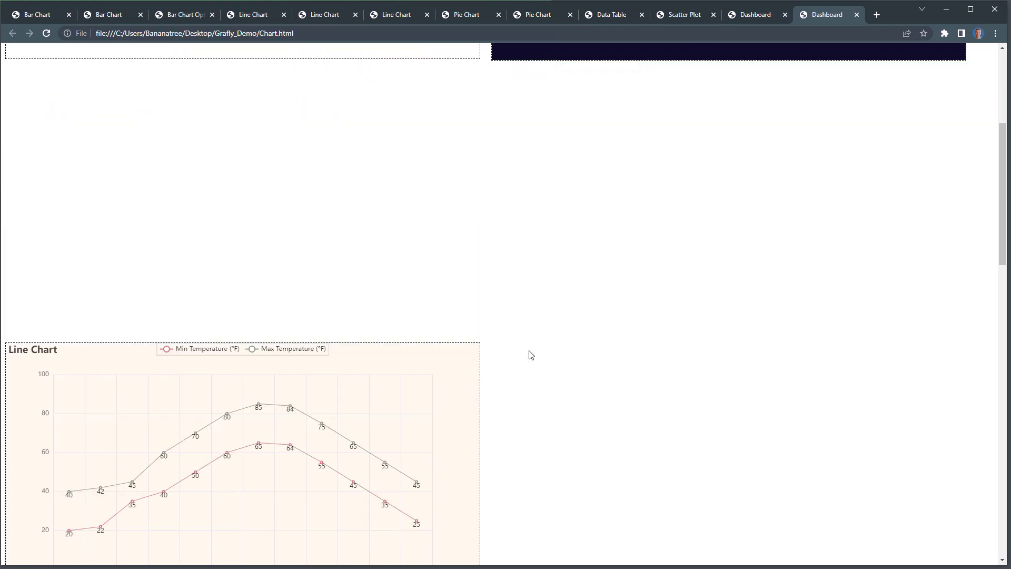
pyautogui.moveTo(530, 355); pyautogui.dragTo(435, 232)
pyautogui.moveTo(489, 273); pyautogui.dragTo(969, 323)
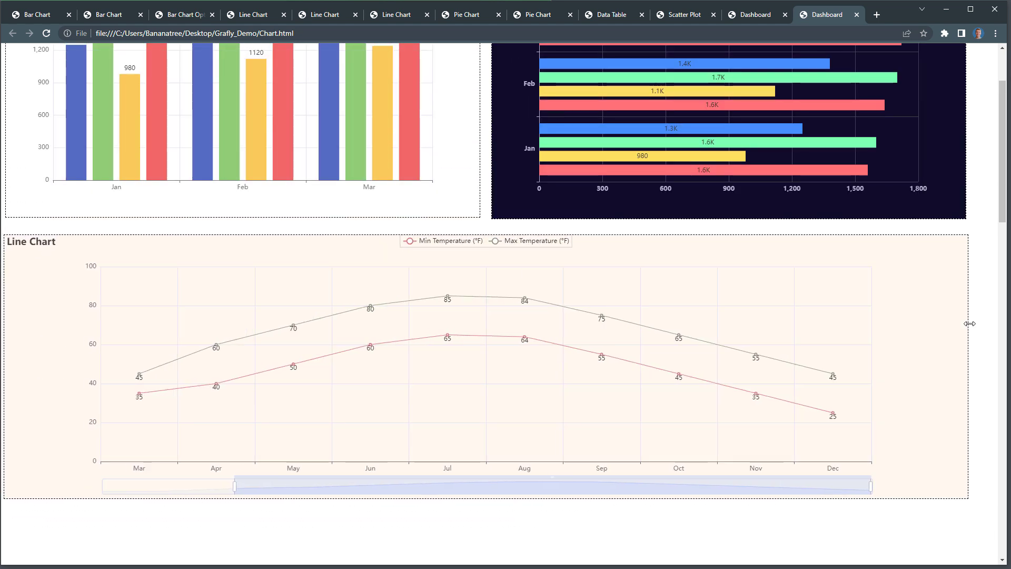
pyautogui.scroll(2, 958, 332)
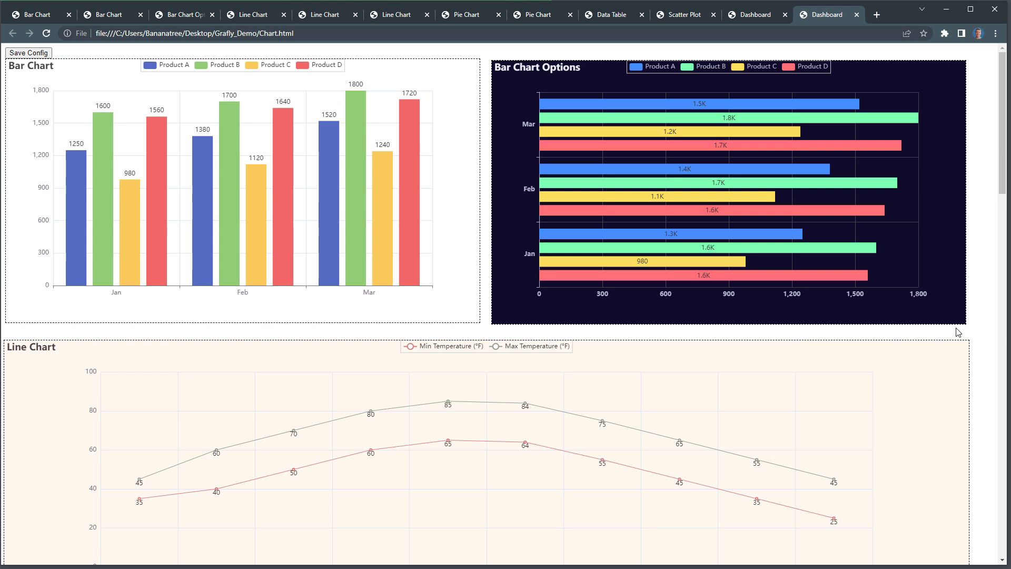
# Minimize Chrome and Excel, close the Dashboard Builder, and select Chart.html in File Explorer
pyautogui.click(942, 16)
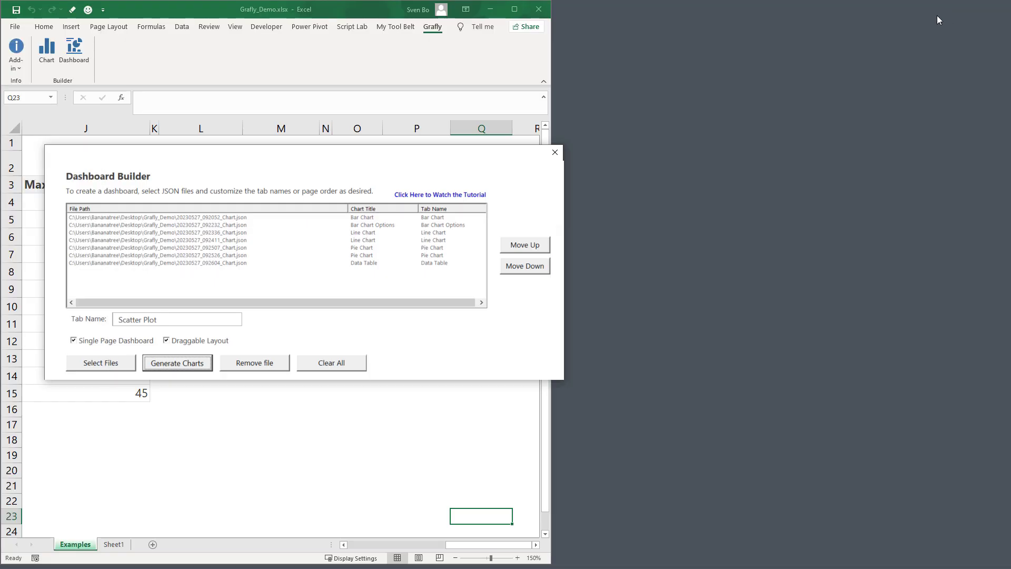
pyautogui.click(556, 153)
pyautogui.click(490, 9)
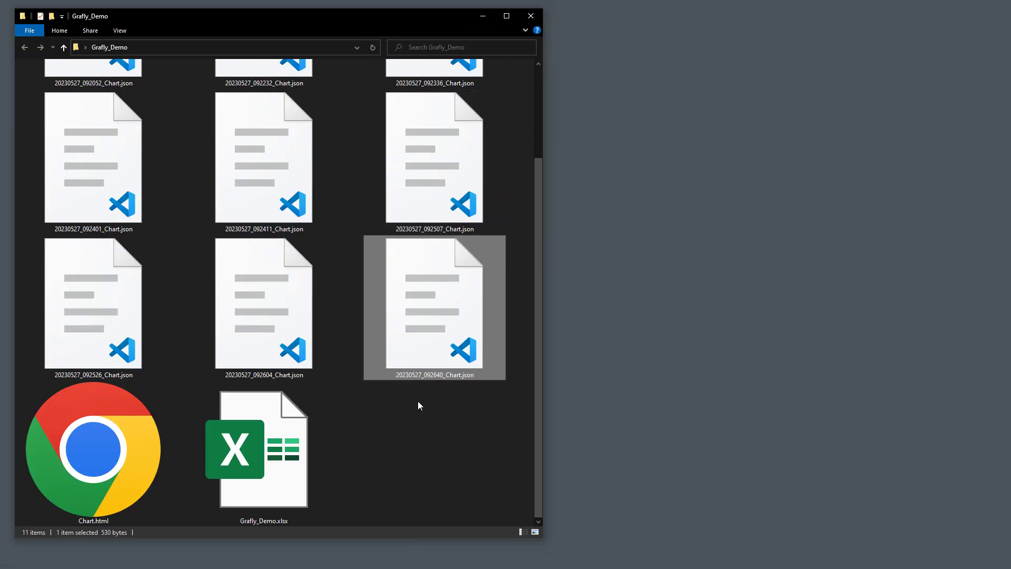
pyautogui.click(149, 453)
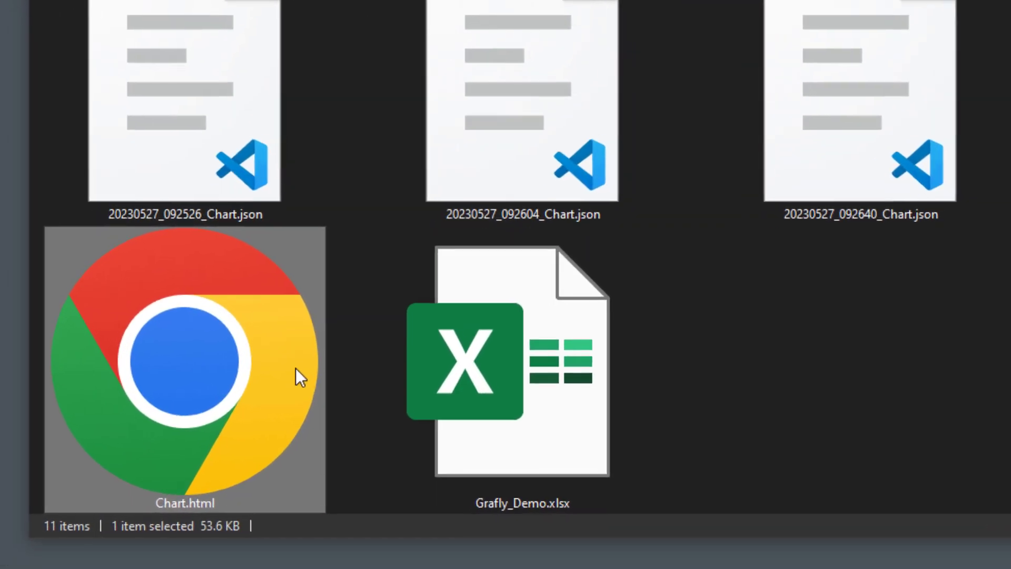